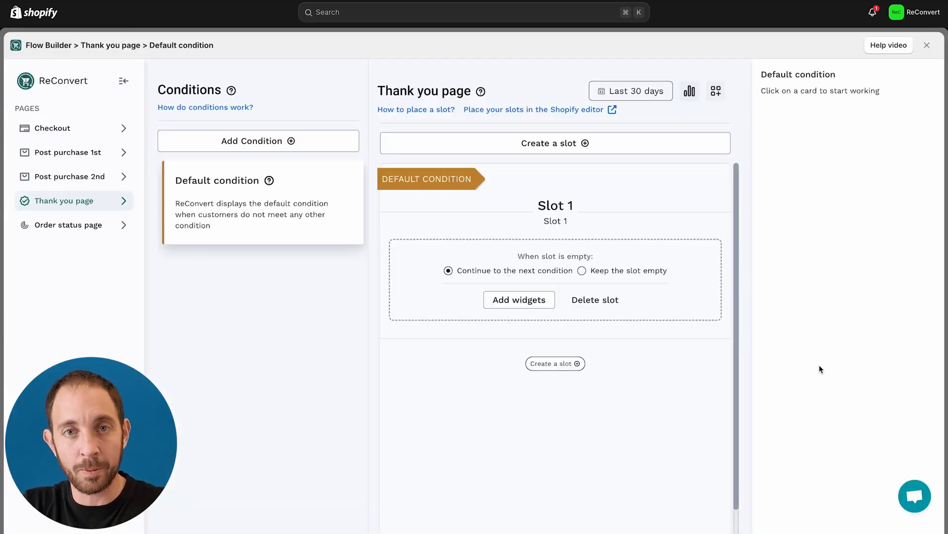
Read through the Flow Builder help guide, close it, and show the Checkout page's Slot 1.
click(889, 49)
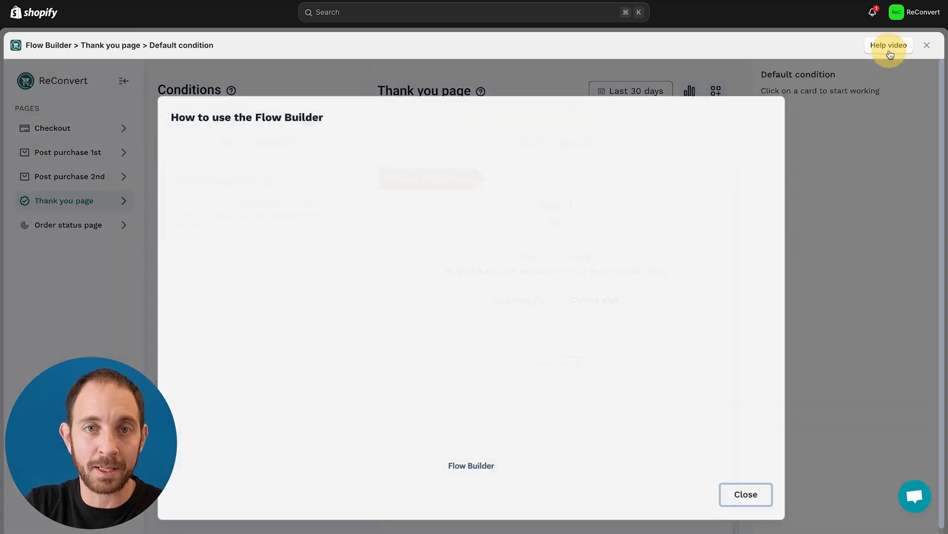
scroll(566, 255, down, 5)
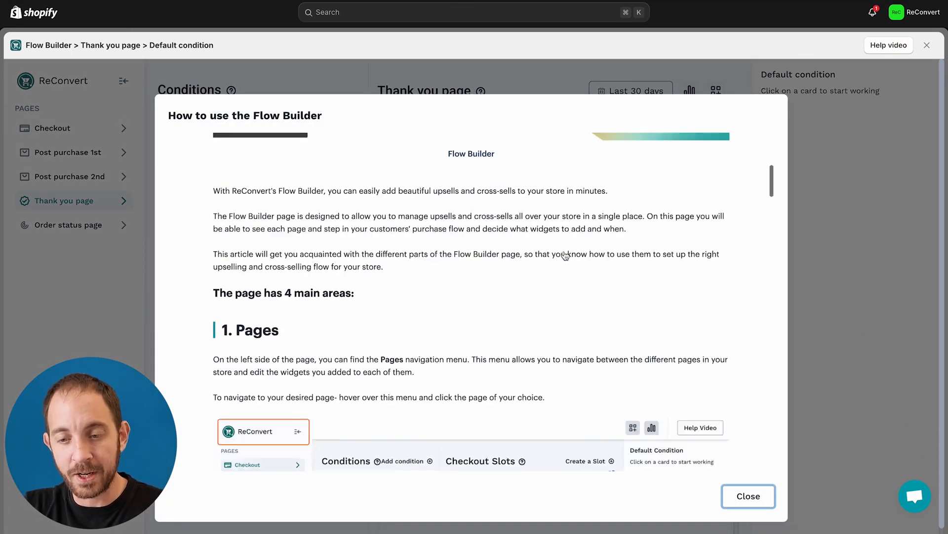
scroll(565, 255, down, 5)
click(747, 495)
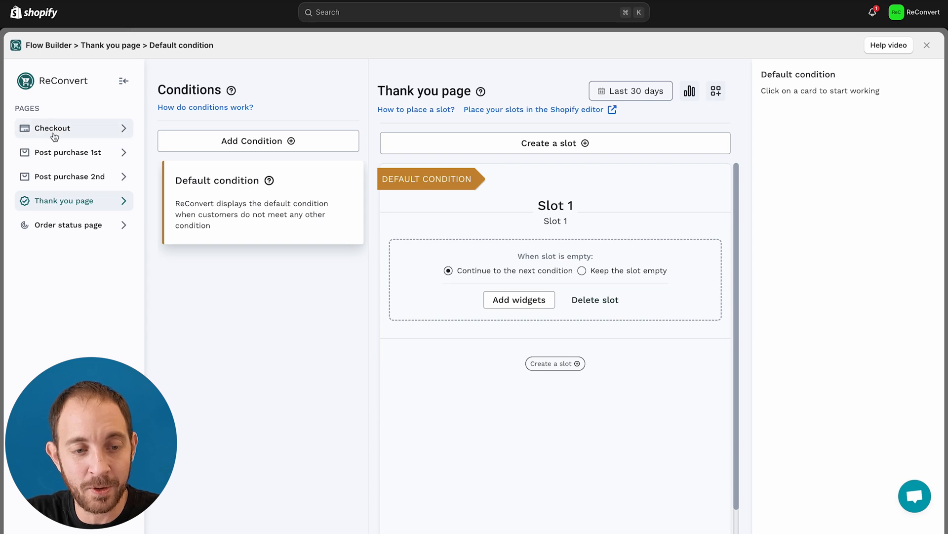
click(54, 131)
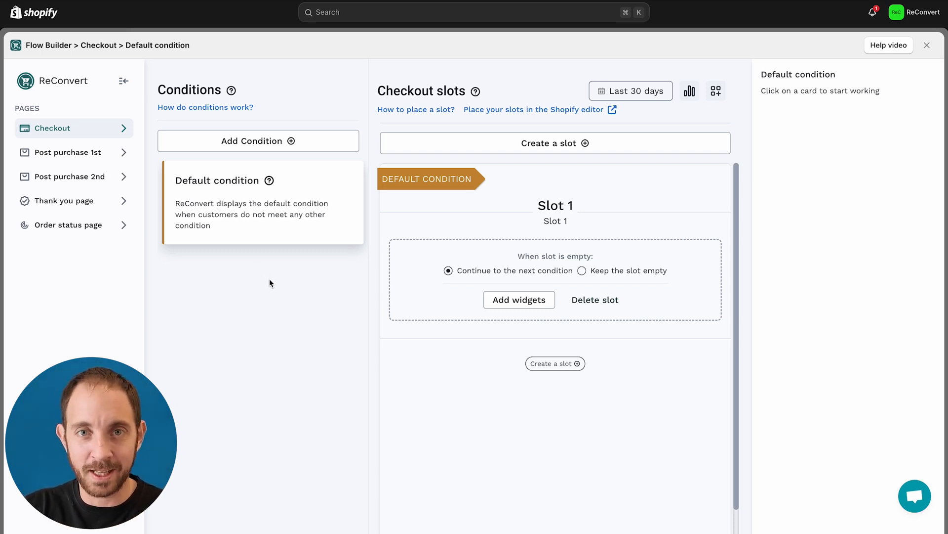
Select the Default checkout condition and open Slot 1's editor with its 'Product upsell (1)' widget.
click(236, 218)
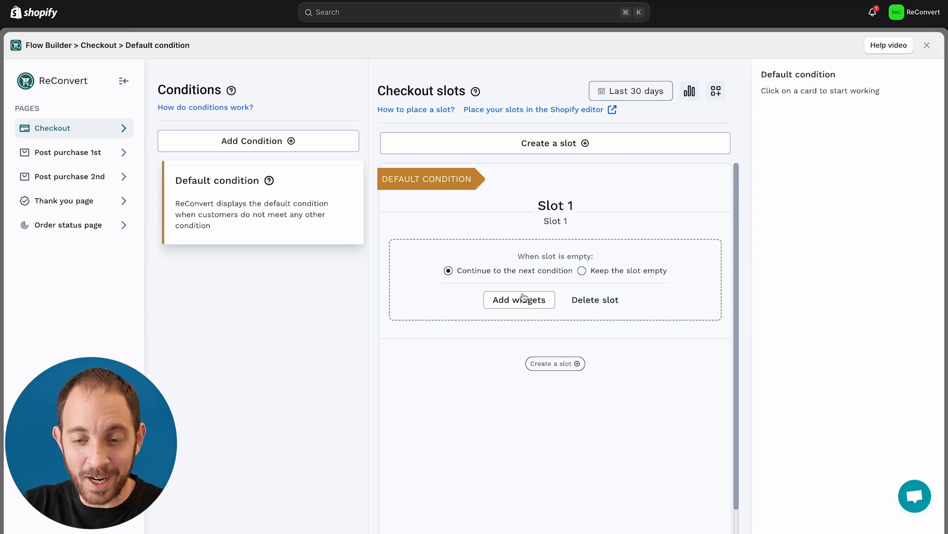
click(520, 300)
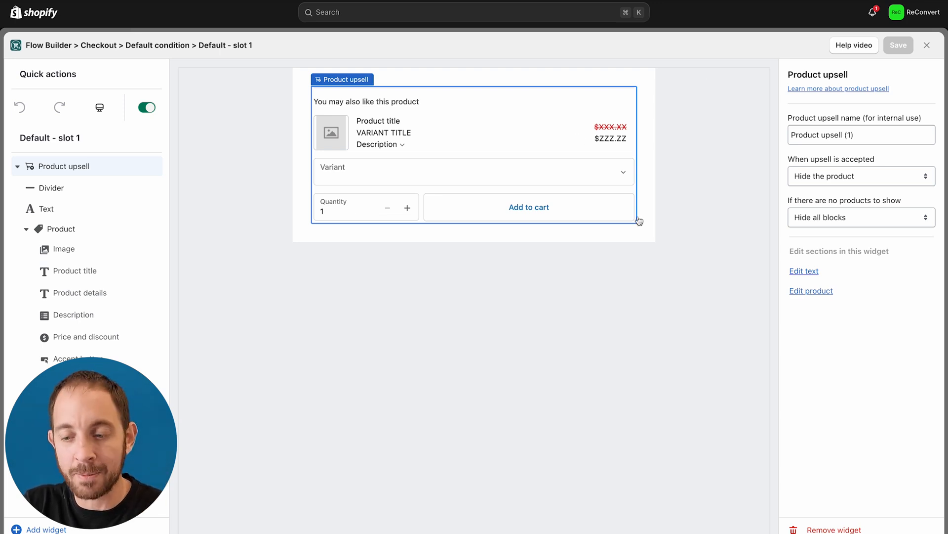
Remove the default Product upsell widget from Slot 1 and bring up the widget list.
click(859, 528)
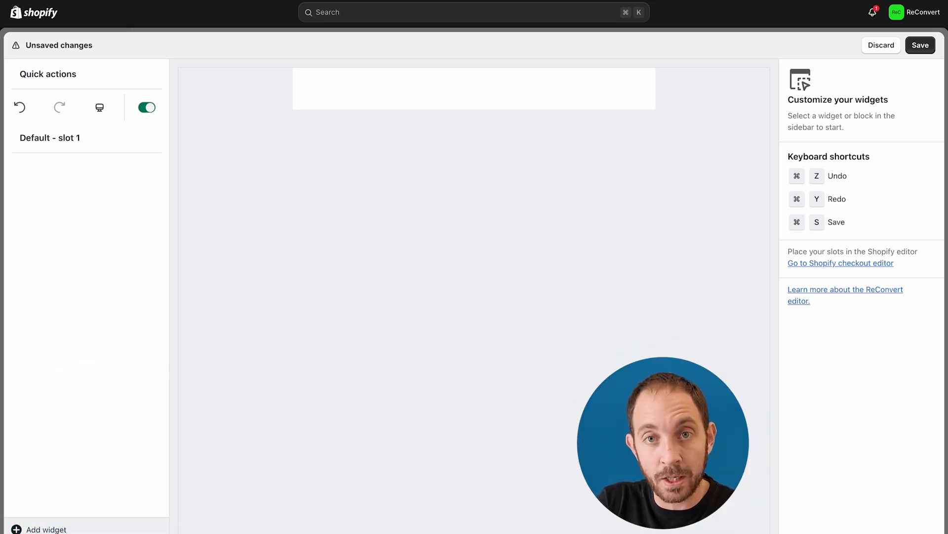
click(57, 529)
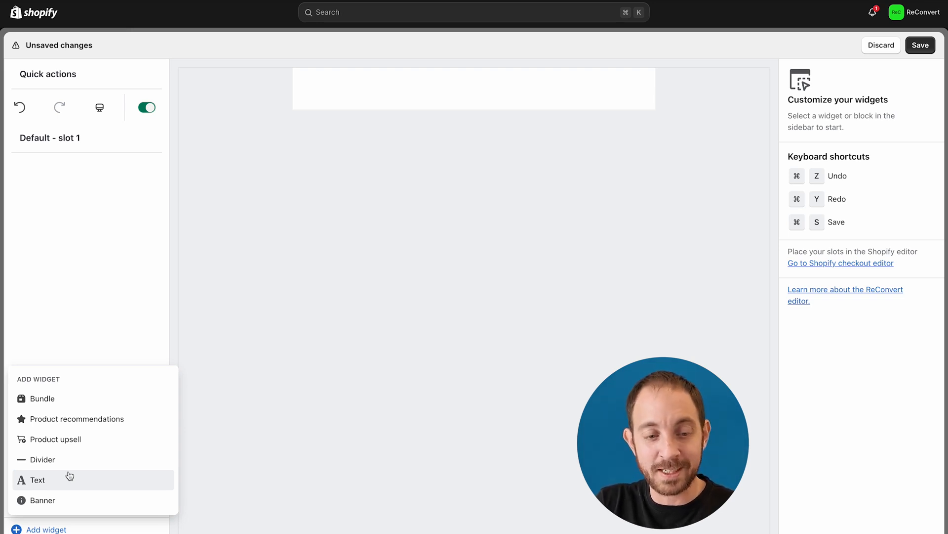
Add a Product recommendations widget to Slot 1 and inspect its Products block parts.
click(73, 420)
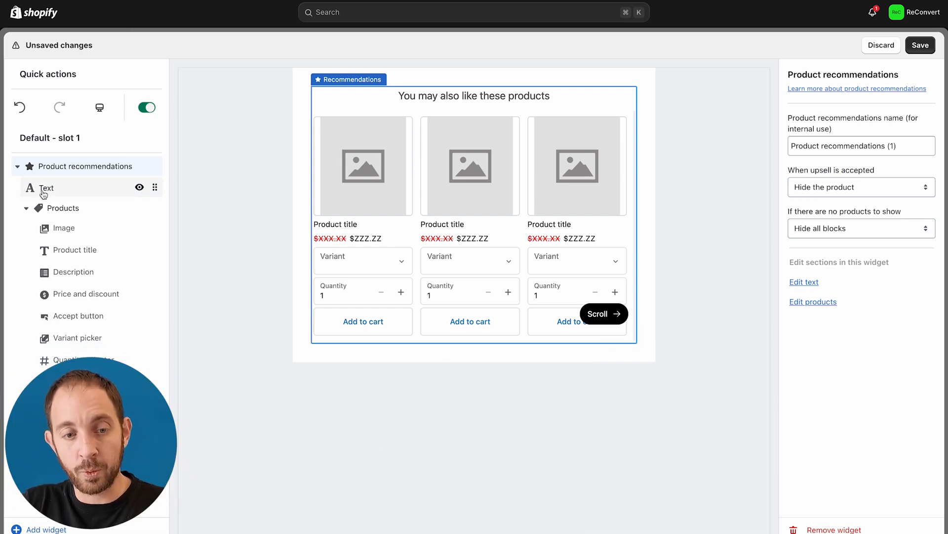
click(26, 208)
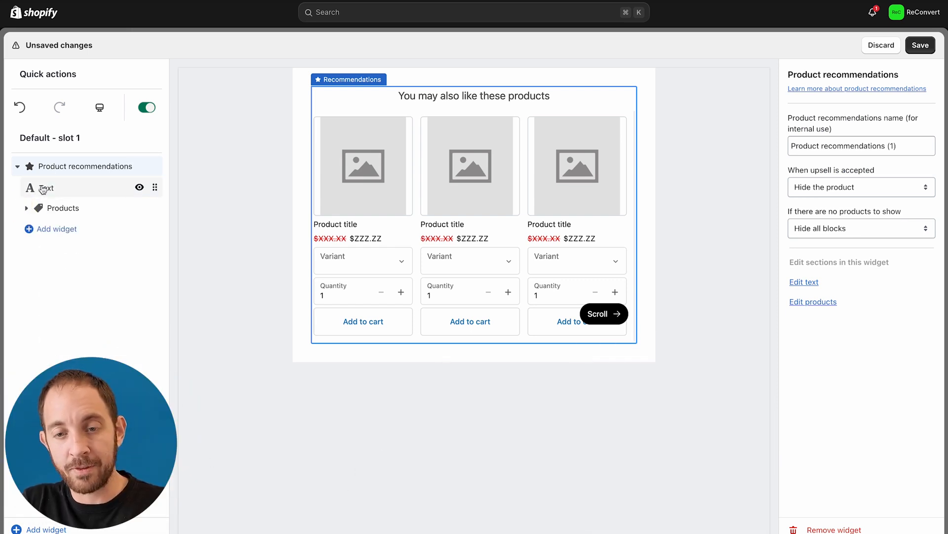
click(27, 209)
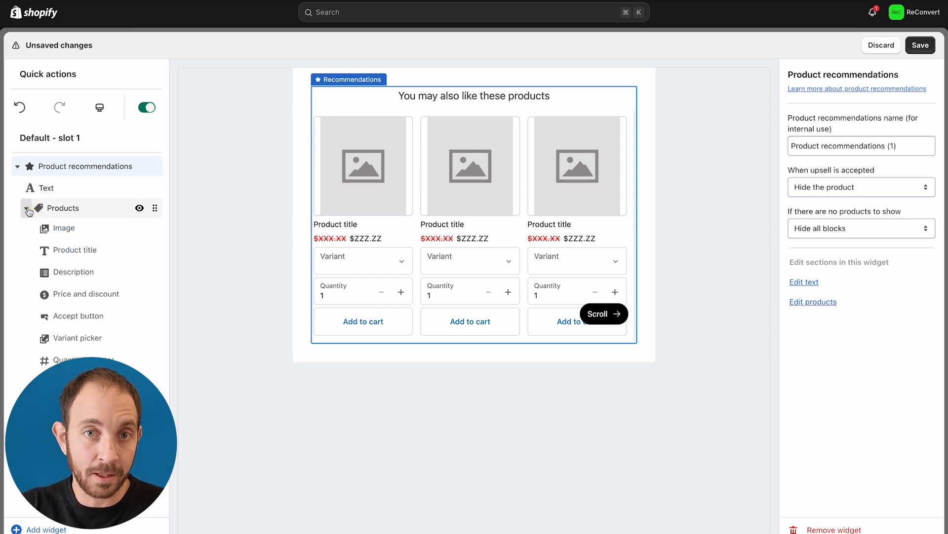
click(27, 209)
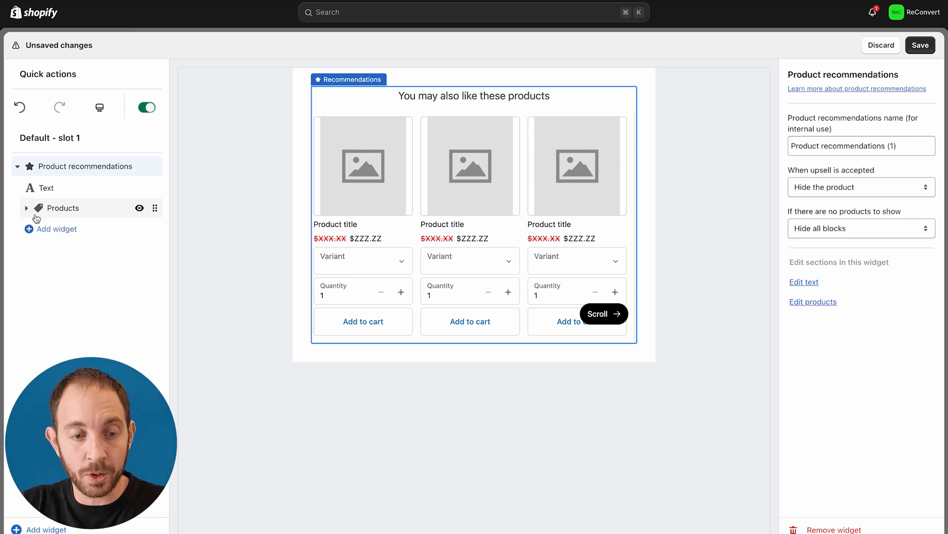
Try Banner, Products and Divider blocks, undoing or removing each, then select the heading Text block.
click(47, 229)
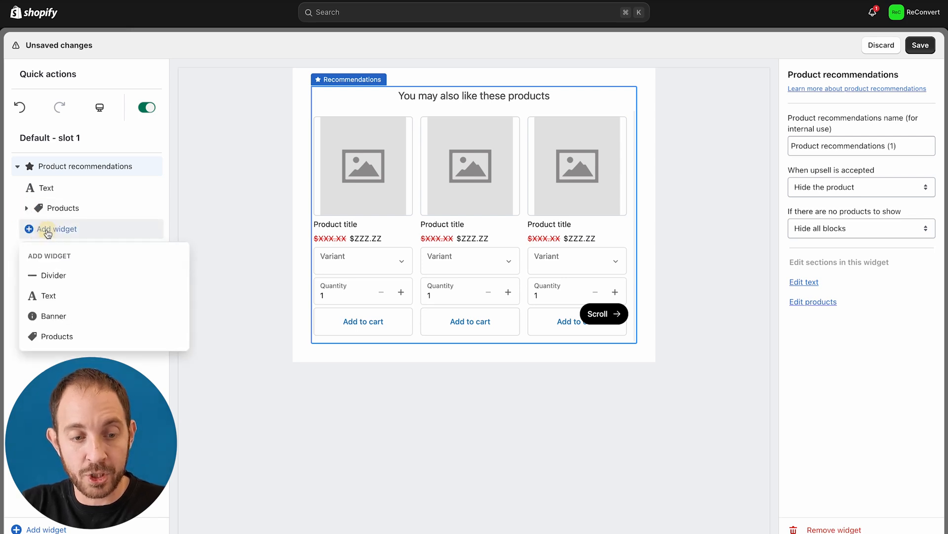
click(68, 317)
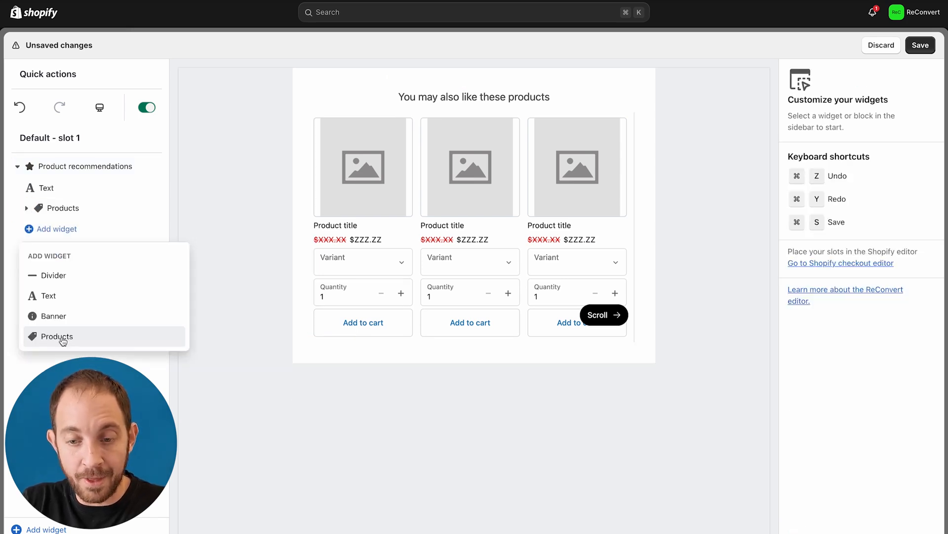
click(63, 341)
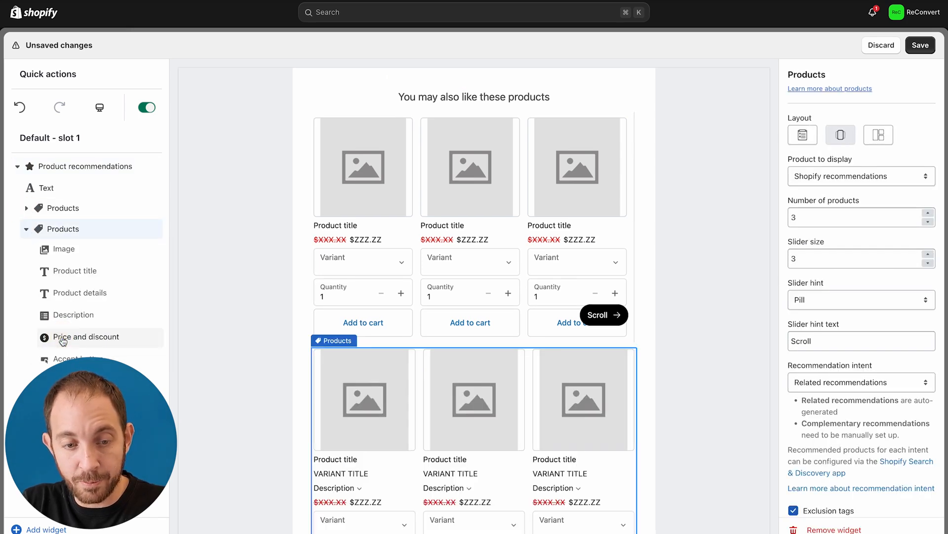
key(super+z)
click(64, 232)
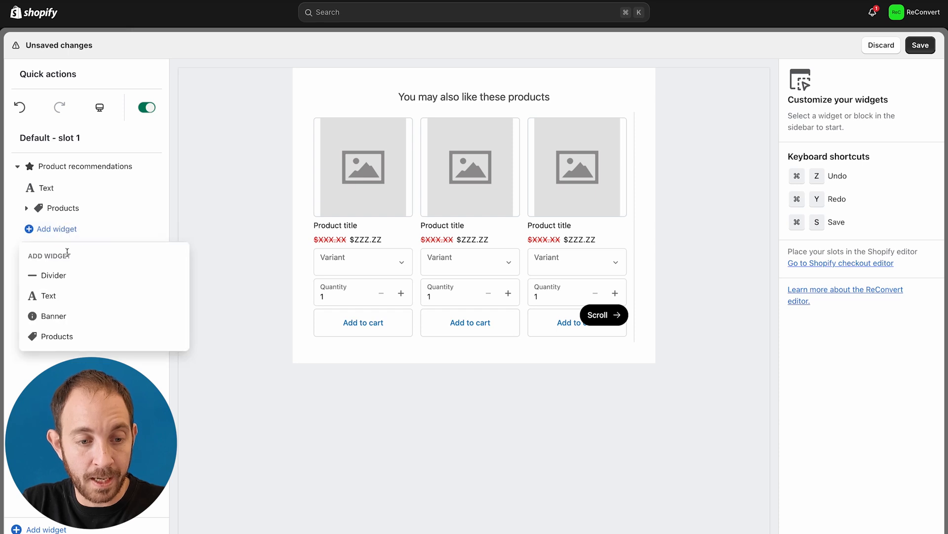
click(58, 276)
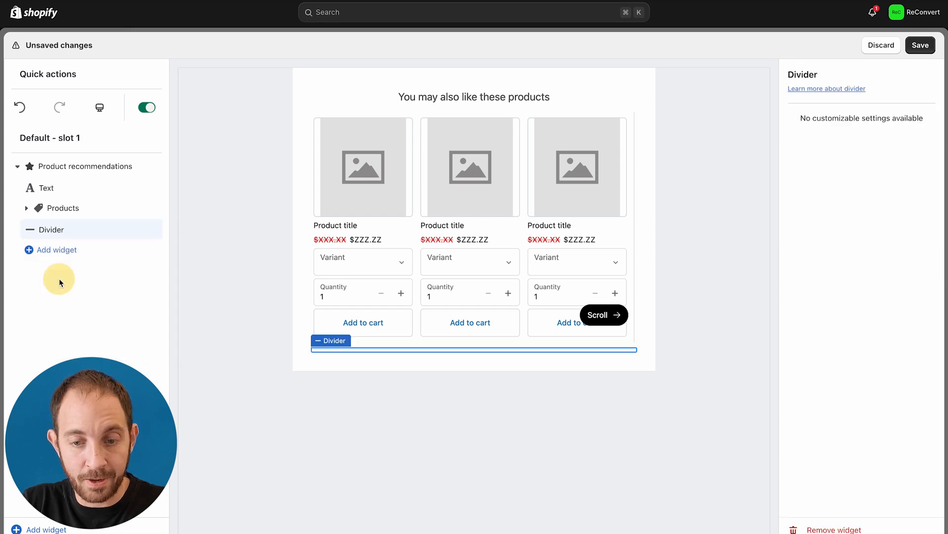
click(808, 522)
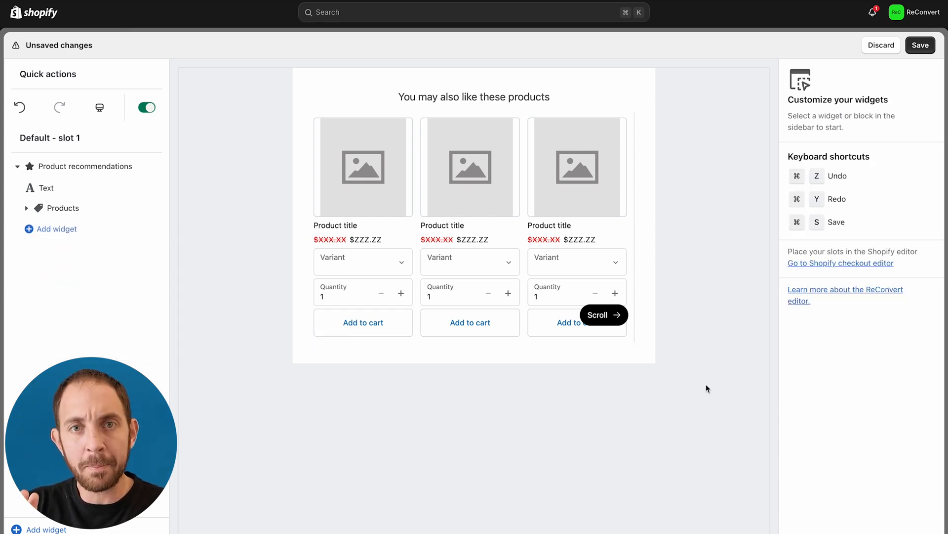
click(47, 191)
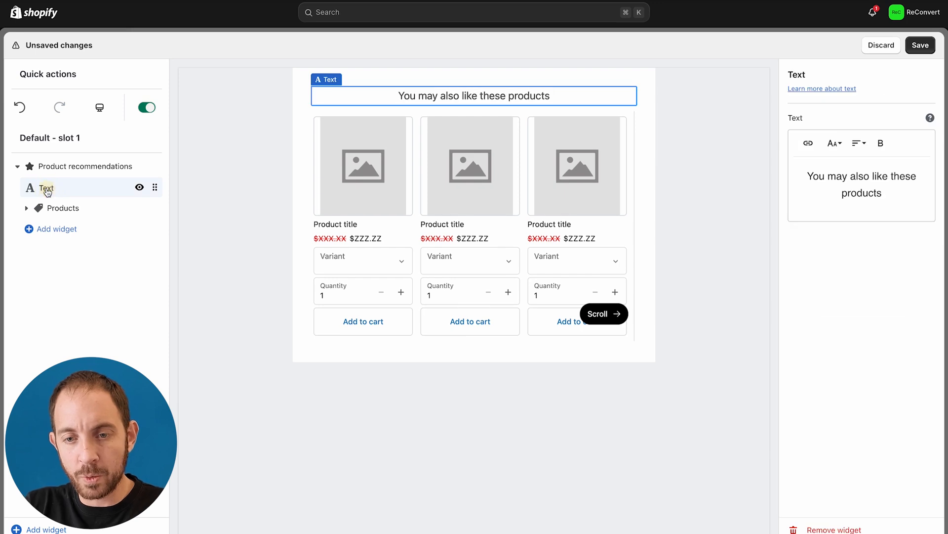
Left-align the heading and append a colon so it reads 'You may also like these products:'.
triple_click(899, 183)
click(835, 143)
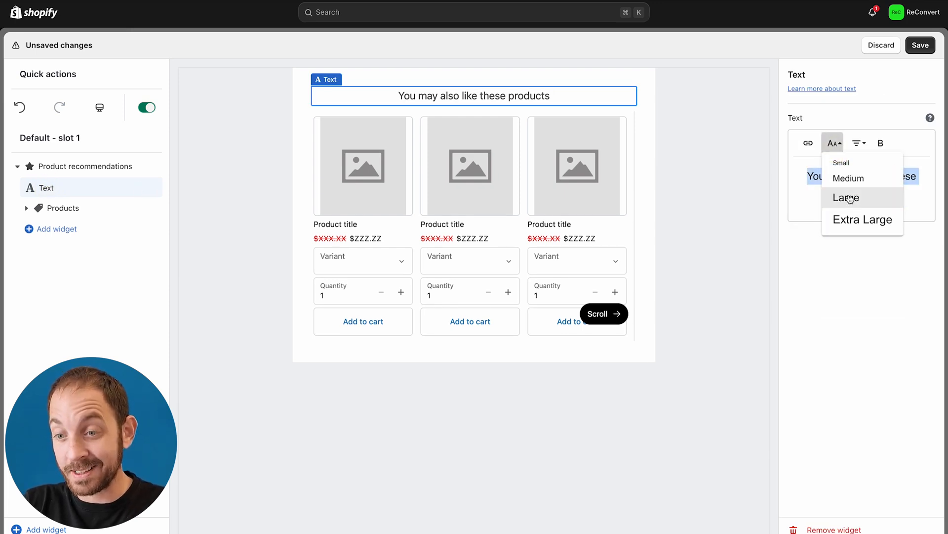
click(855, 148)
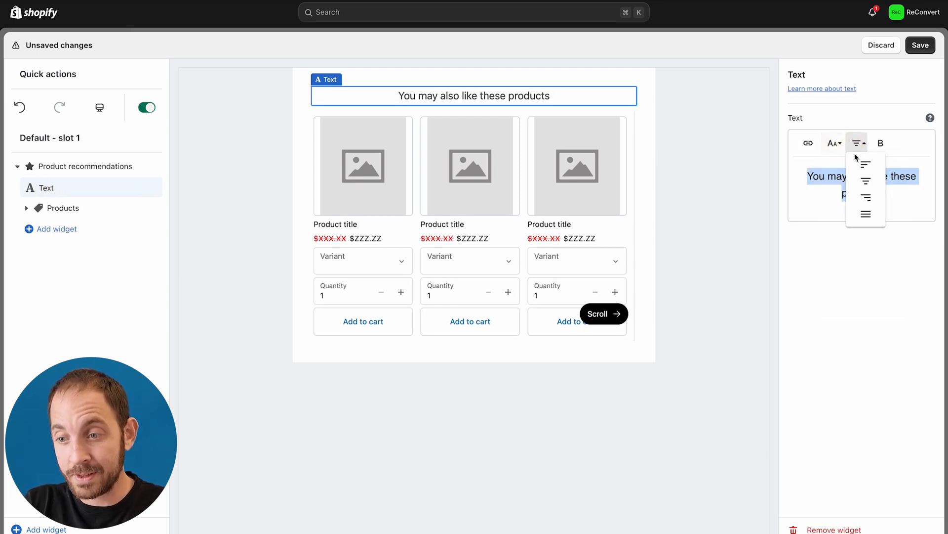
click(865, 163)
text(:)
Make the heading bold, then bring up the Products block settings.
click(828, 179)
triple_click(828, 179)
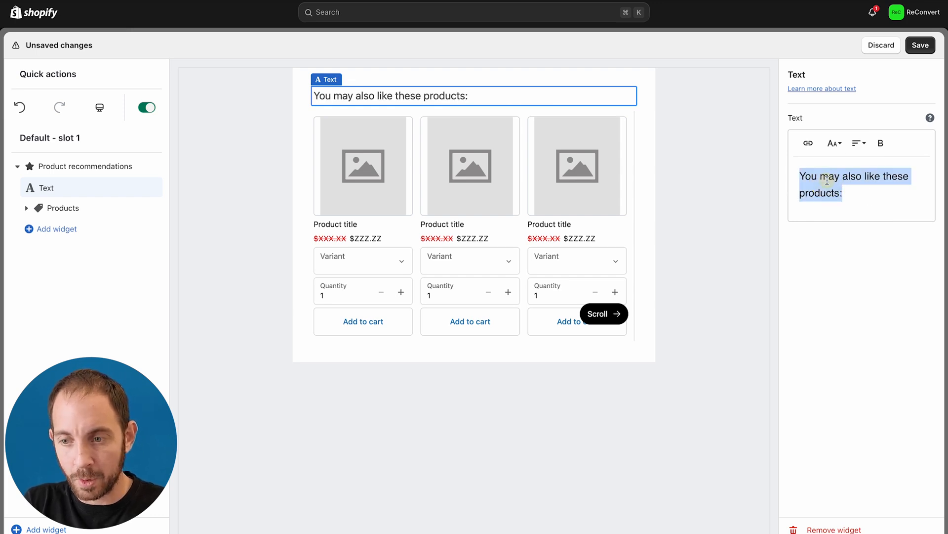
key(super+b)
click(840, 262)
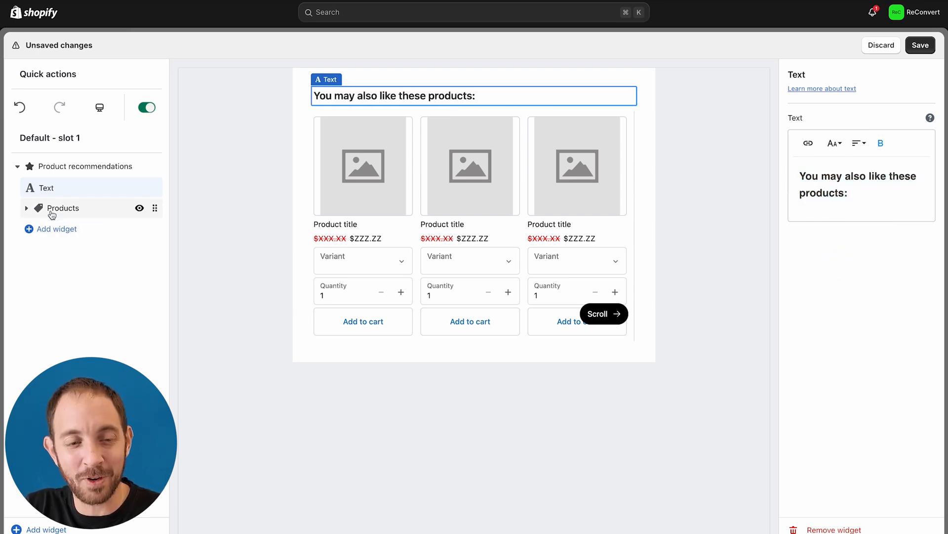
click(27, 208)
click(70, 213)
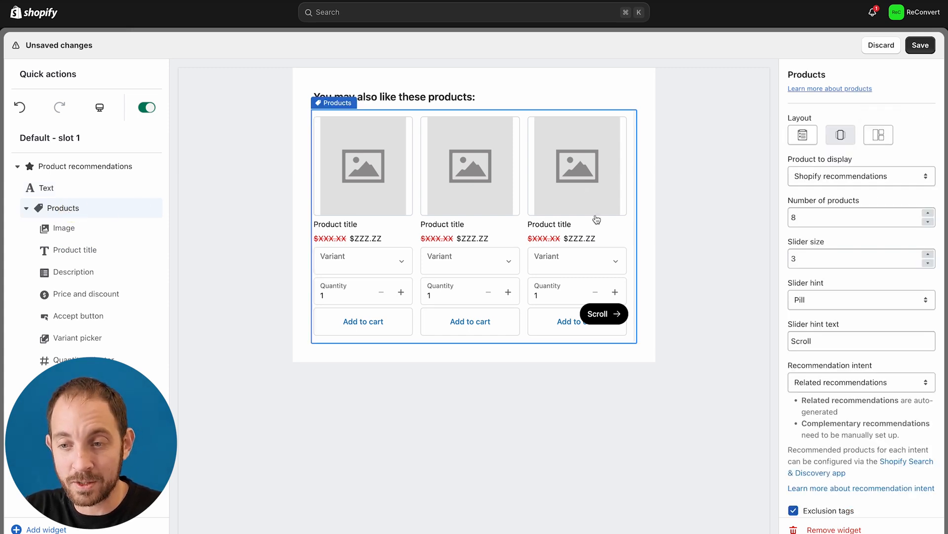
Scroll through the product slider and compare its mobile and desktop previews.
scroll(535, 252, right, 10)
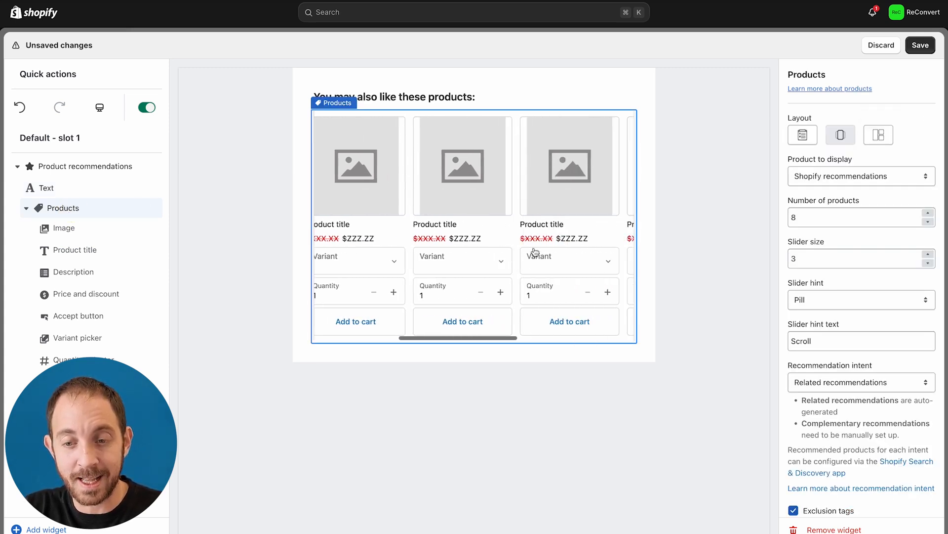
scroll(535, 252, left, 10)
click(99, 107)
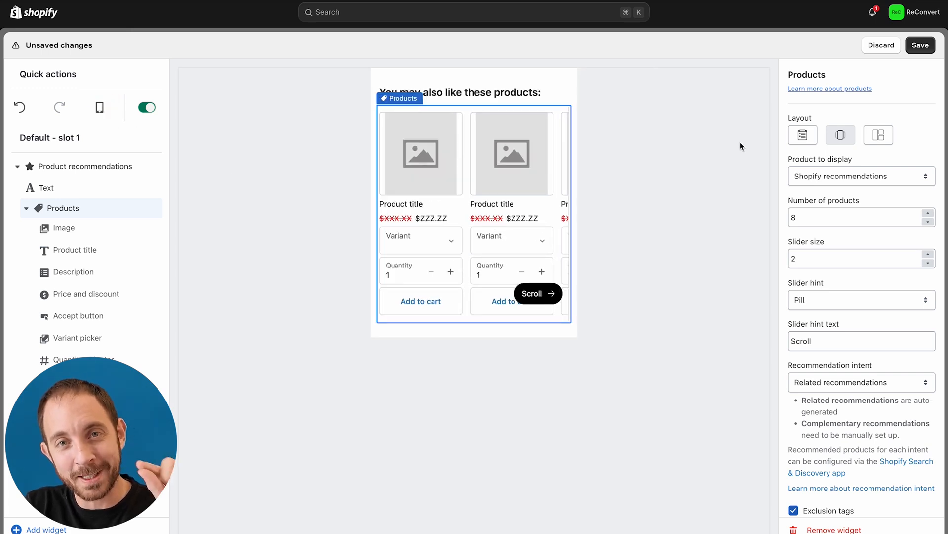
scroll(480, 225, right, 5)
scroll(481, 225, left, 5)
click(100, 107)
Try the vertical list, compact card and two-column grid layouts, then settle on the Slider layout.
click(804, 134)
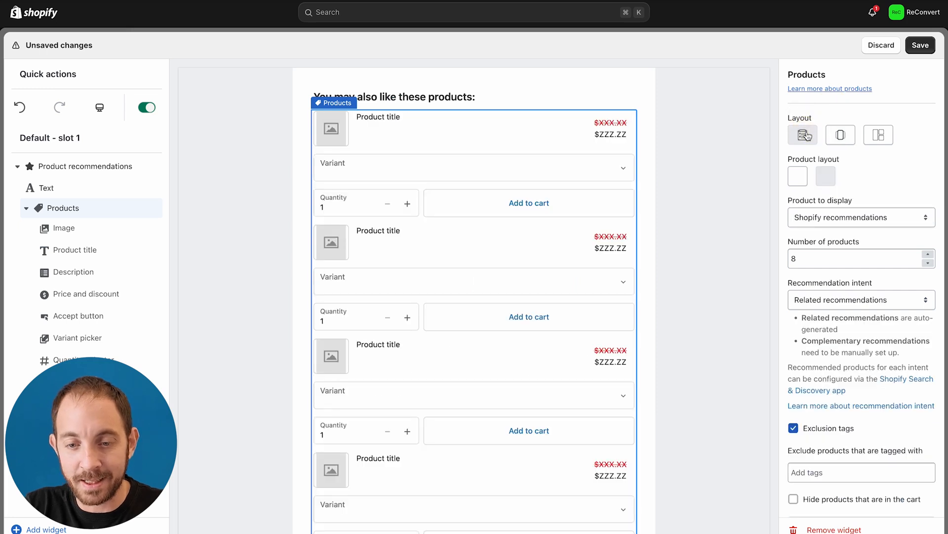
scroll(558, 222, down, 5)
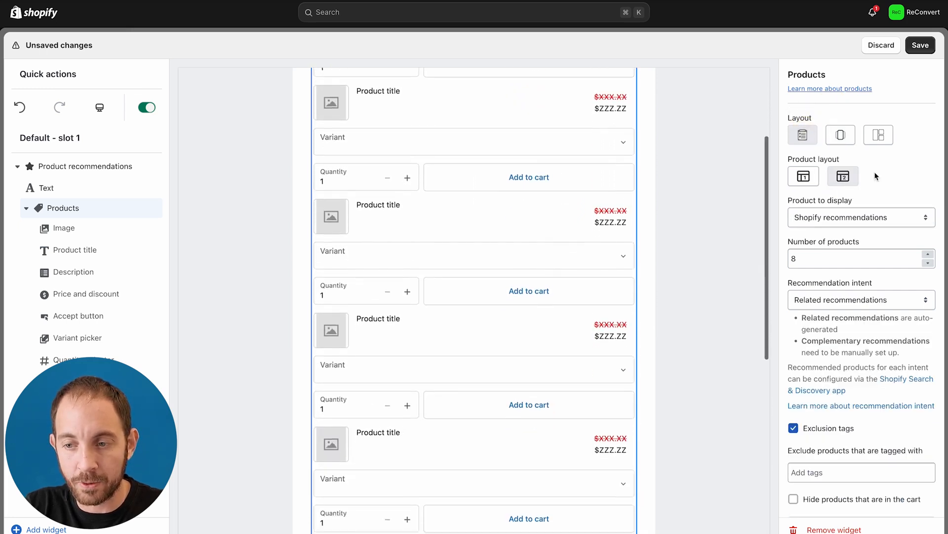
scroll(612, 206, up, 5)
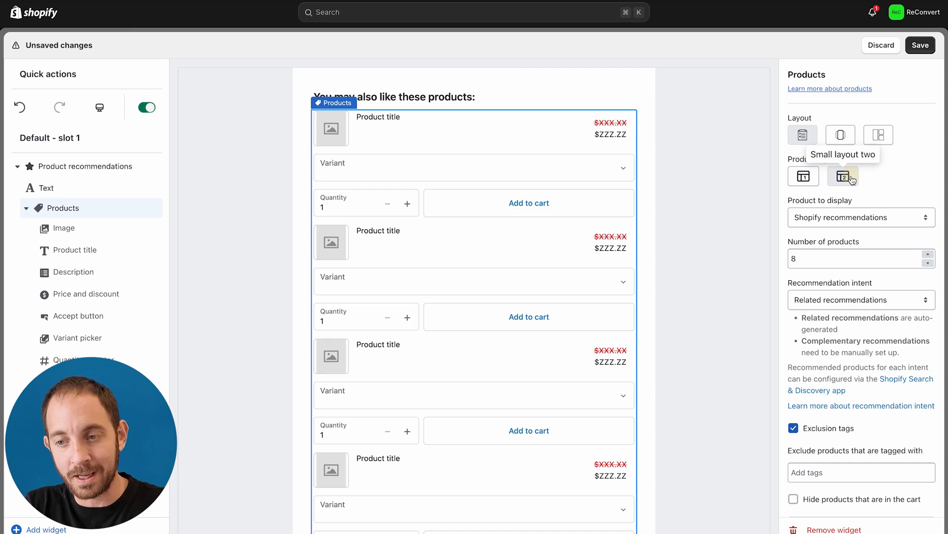
click(803, 176)
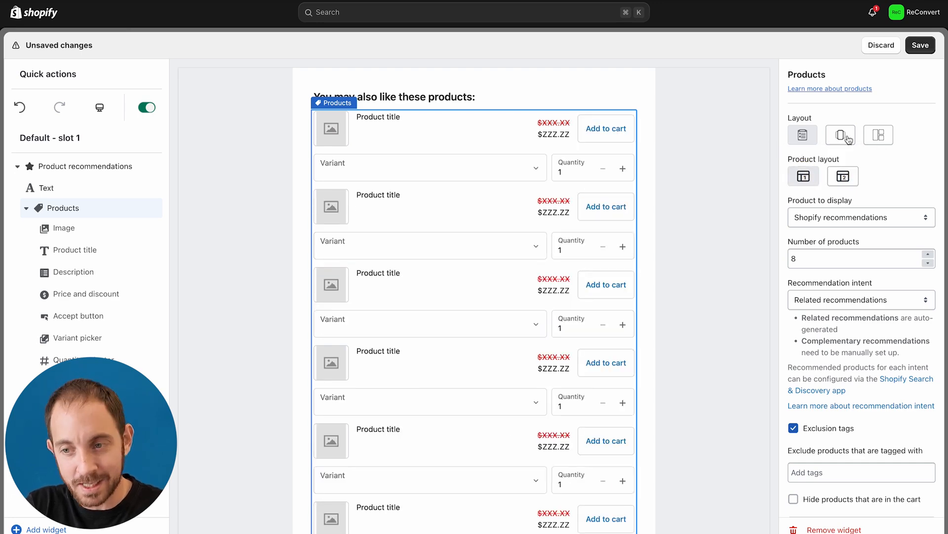
click(879, 135)
scroll(563, 192, down, 6)
scroll(563, 191, up, 6)
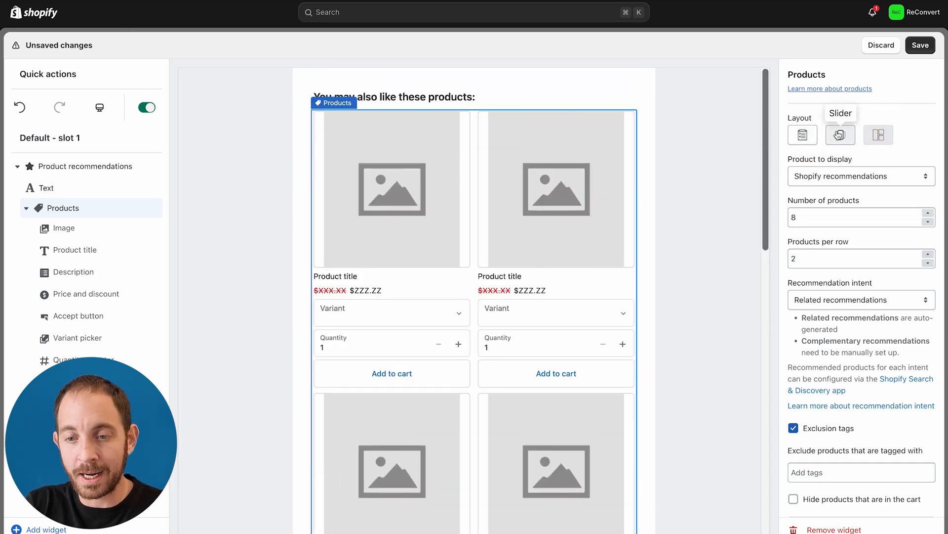
click(839, 135)
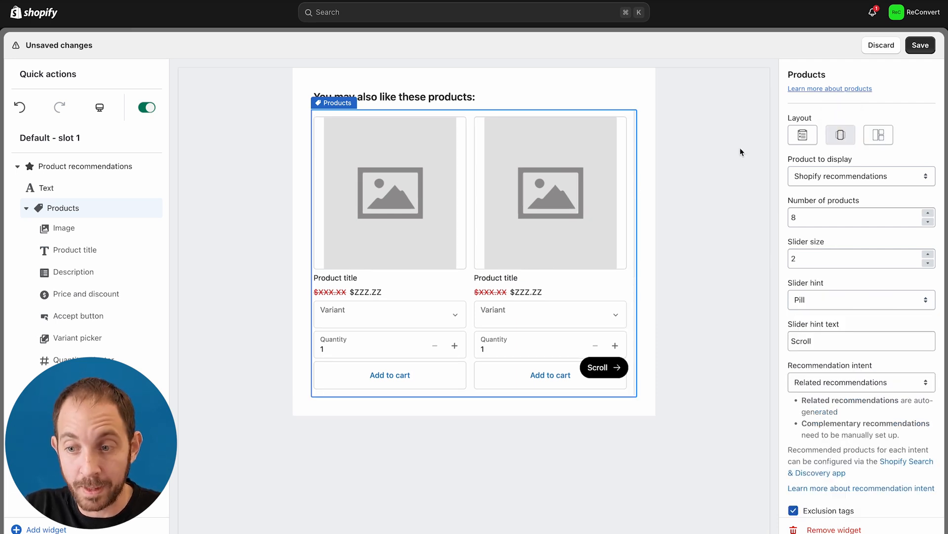
Feature The StilyoApps Sticky Tape as a specific product, then return to the product source options.
click(879, 184)
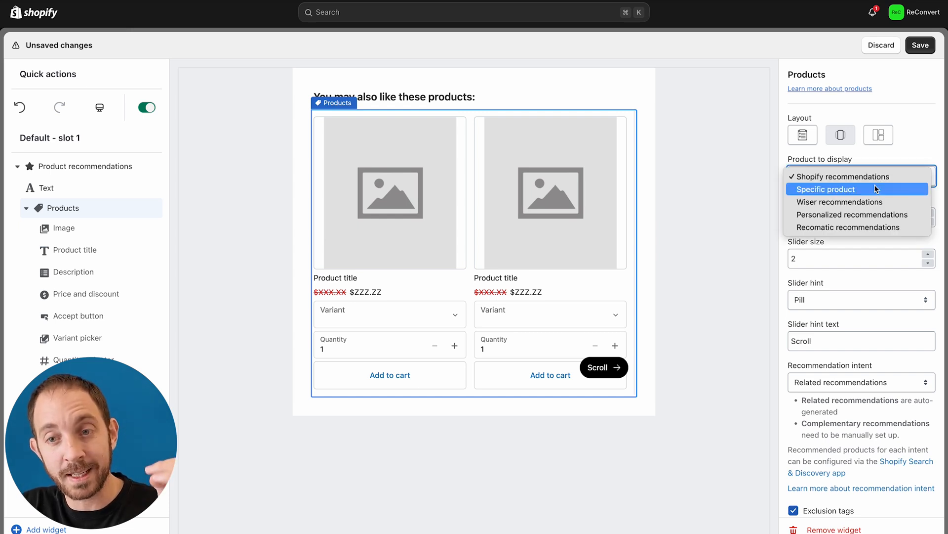
click(876, 189)
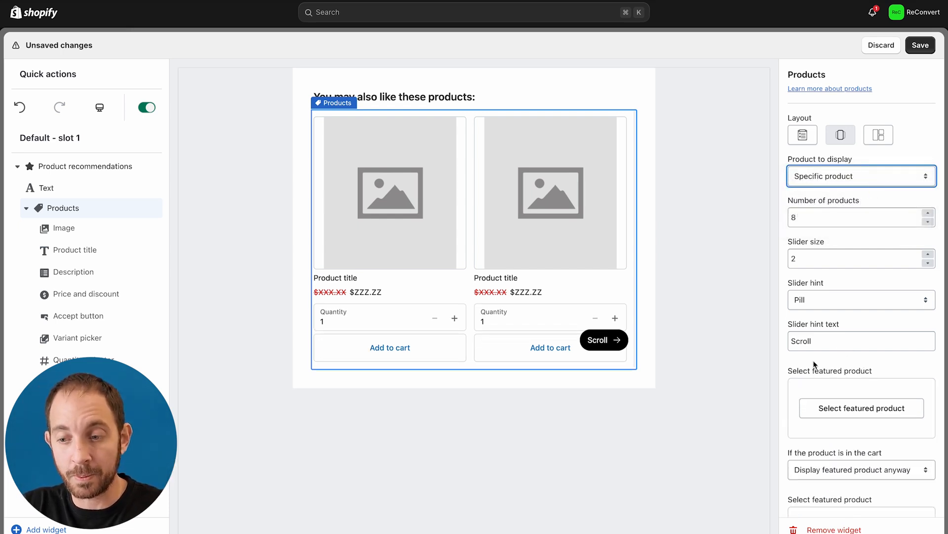
click(824, 409)
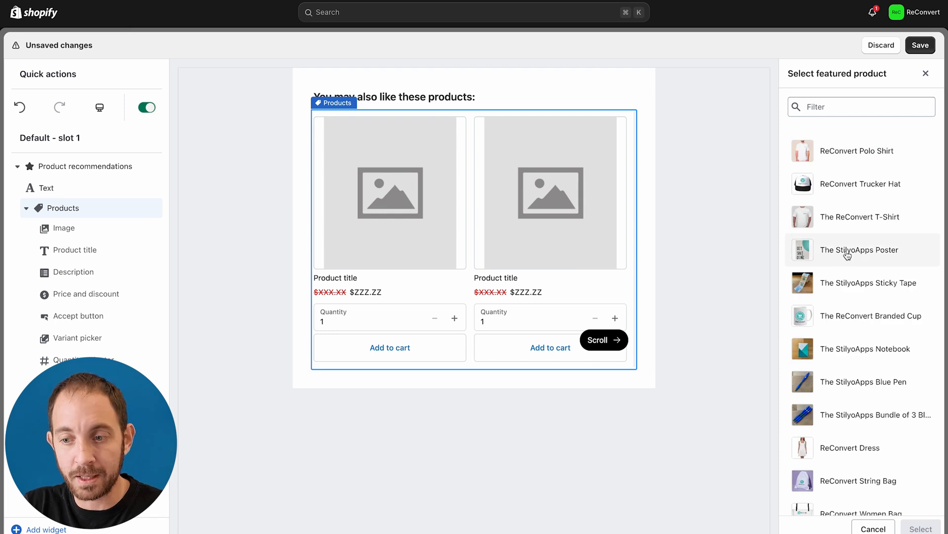
click(839, 280)
click(918, 527)
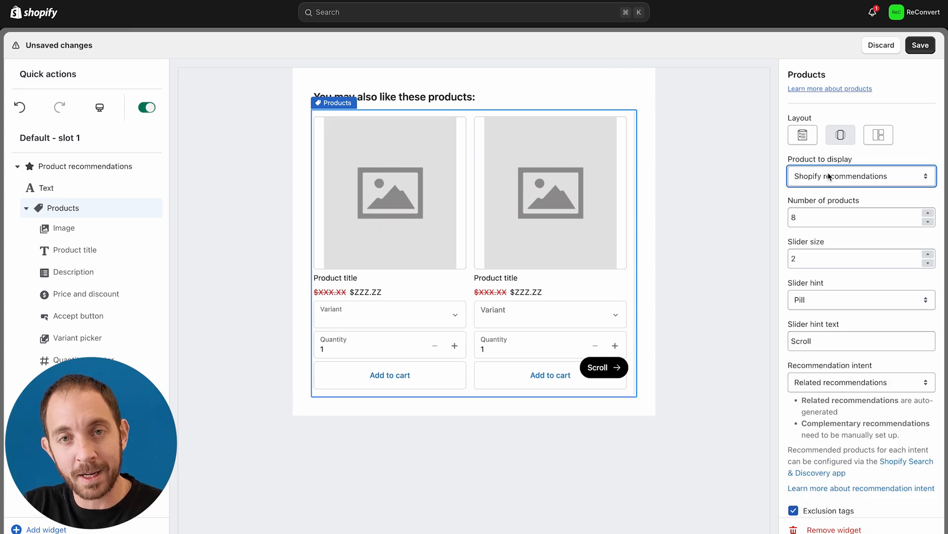
click(830, 176)
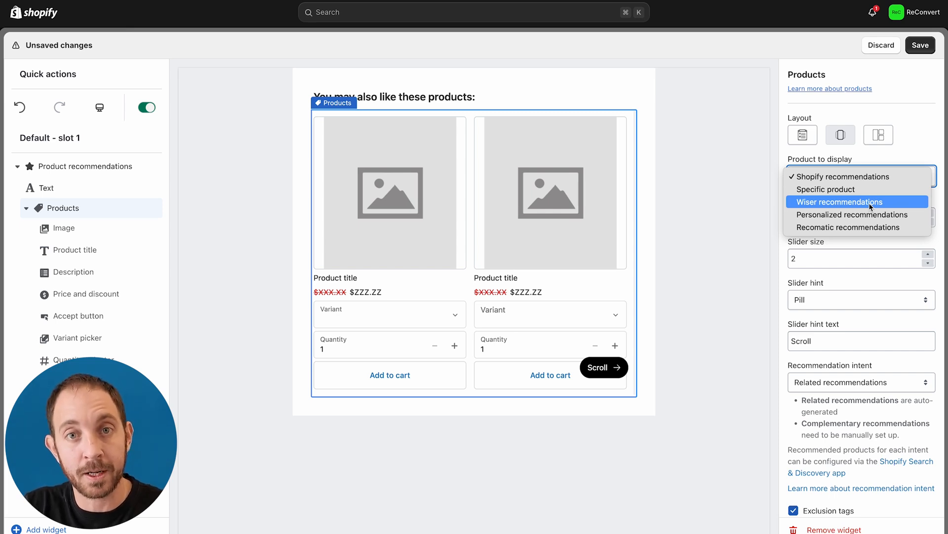
Leave the product source unchanged and set Slider size to 4 products per slide.
click(909, 155)
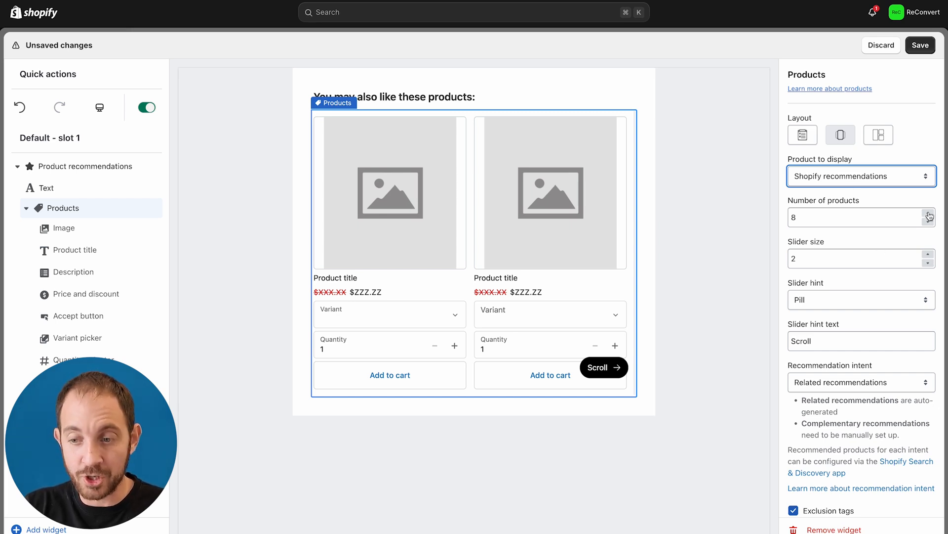
click(929, 254)
click(929, 254)
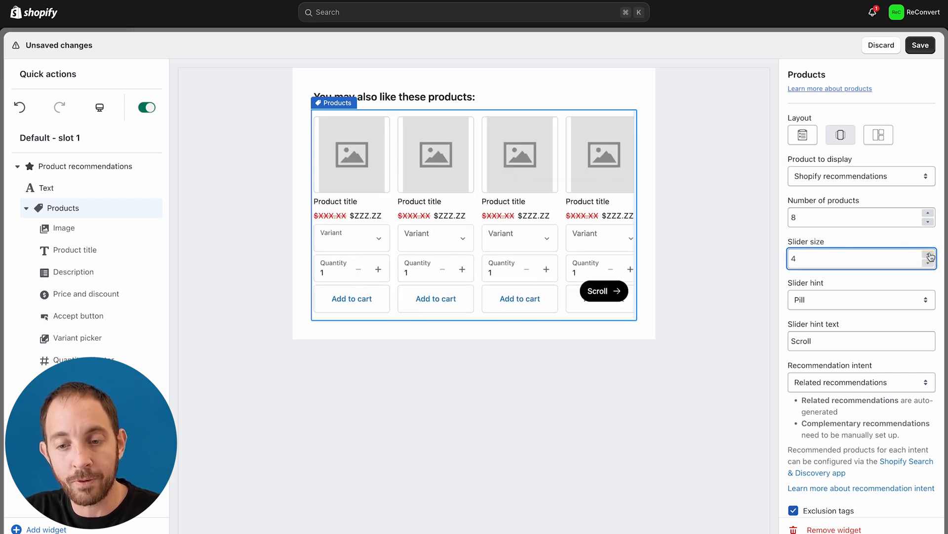
click(928, 263)
click(929, 254)
click(929, 254)
click(929, 253)
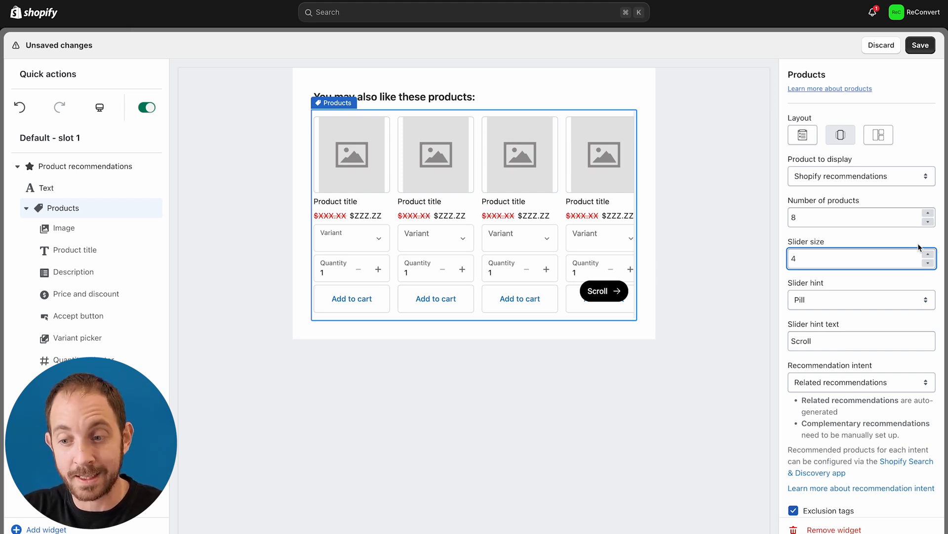
scroll(846, 218, down, 2)
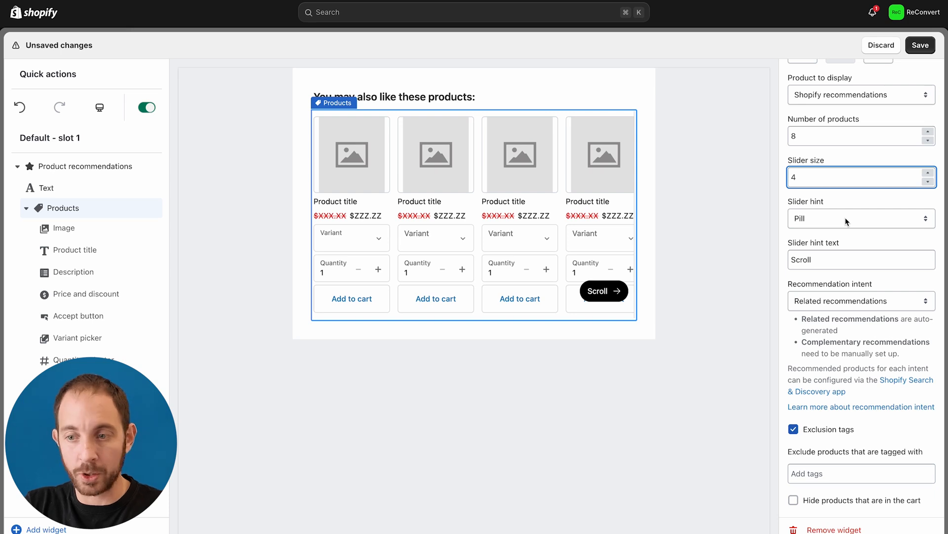
click(899, 285)
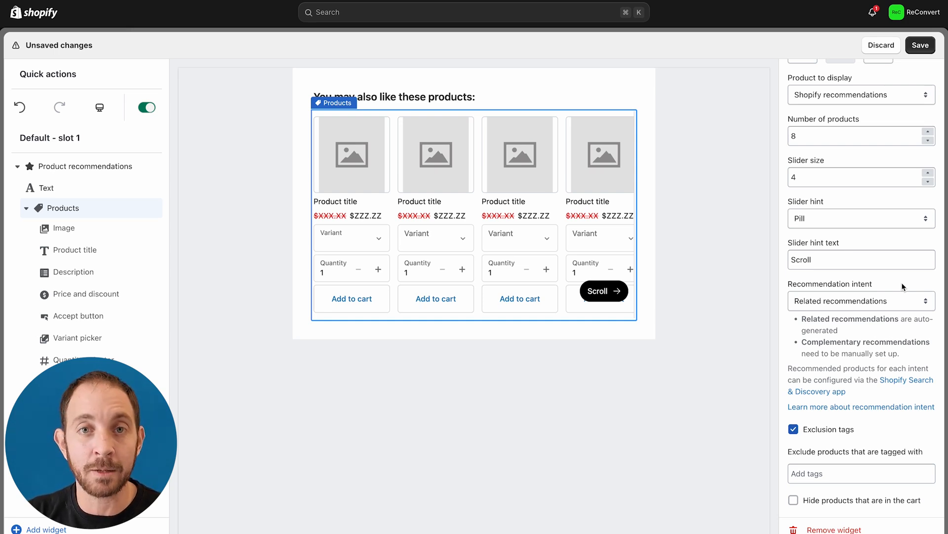
scroll(890, 336, down, 2)
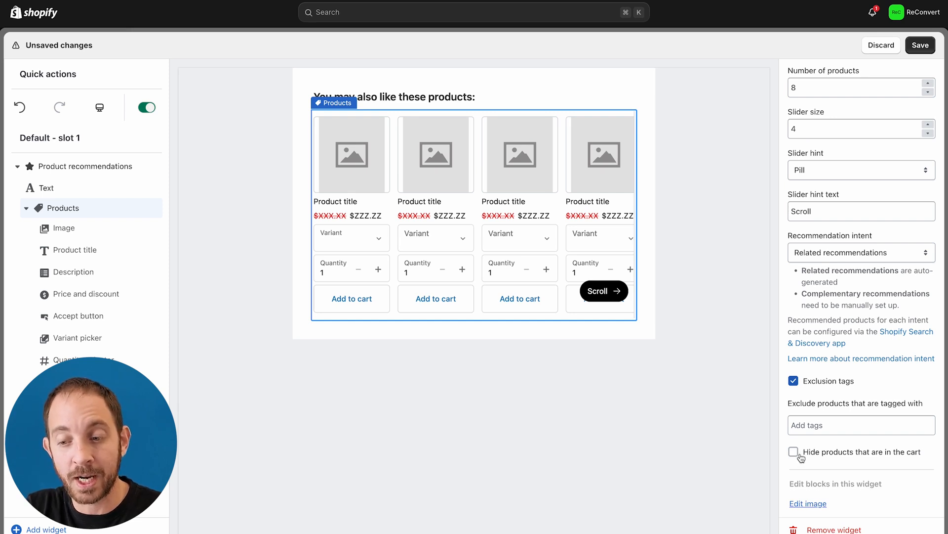
click(855, 425)
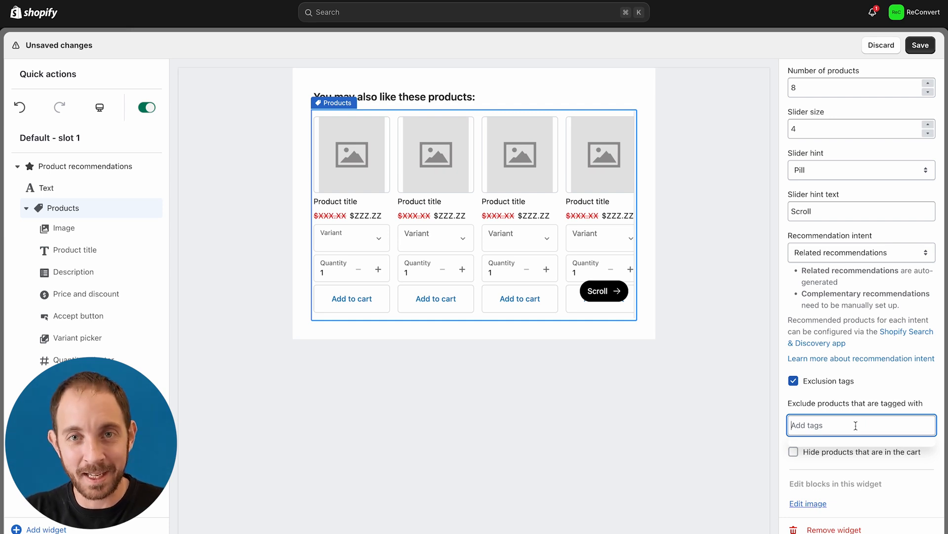
text(no)
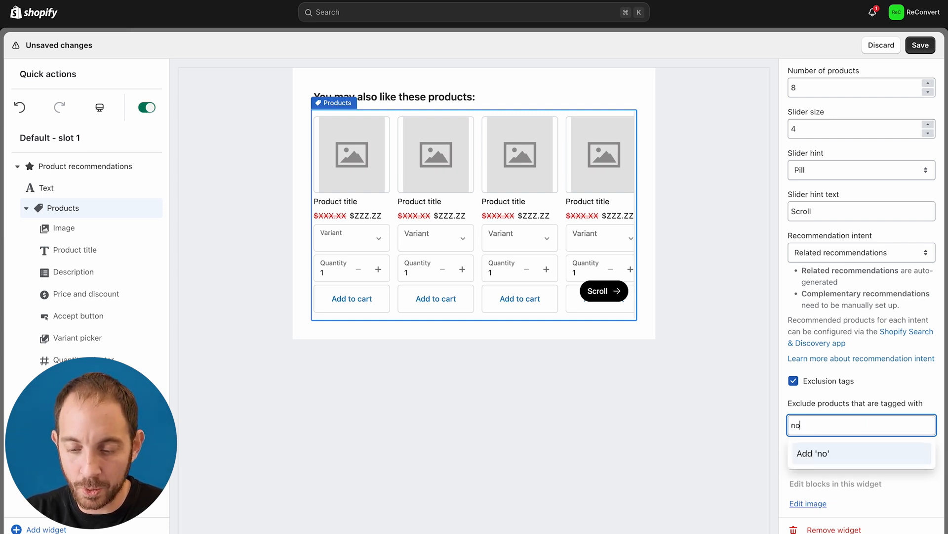
text(-upsell)
key(Return)
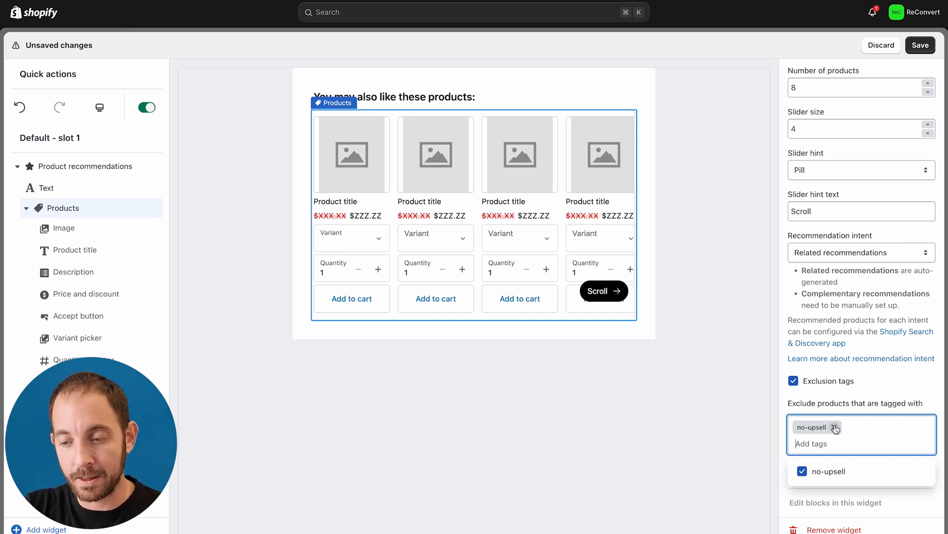
click(834, 427)
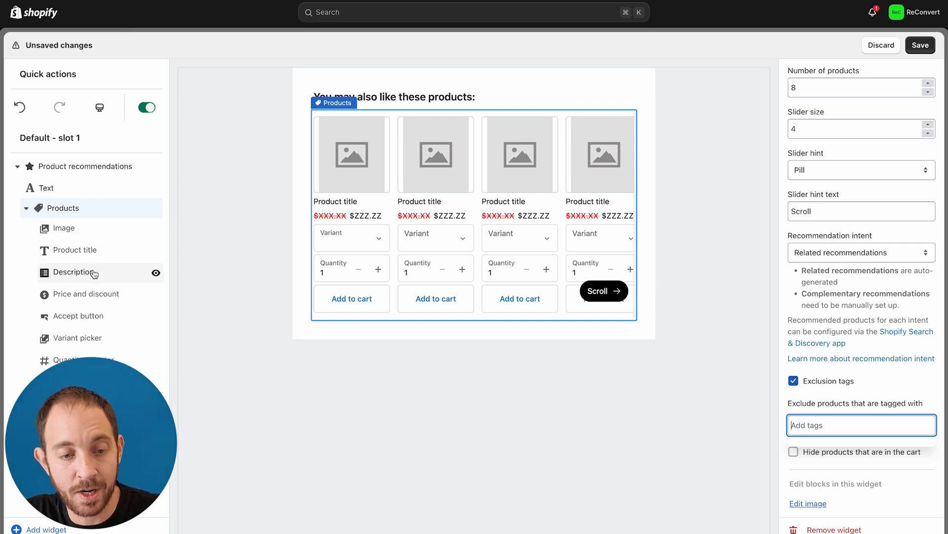
Keep the Accept button's Secondary style, review the Quantity selector settings, and save Slot 1.
click(106, 317)
click(846, 141)
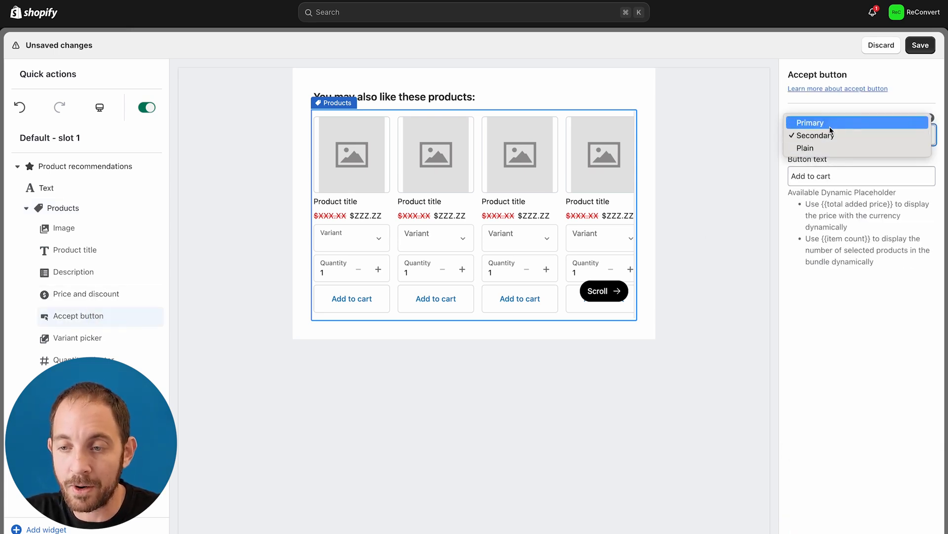
click(828, 304)
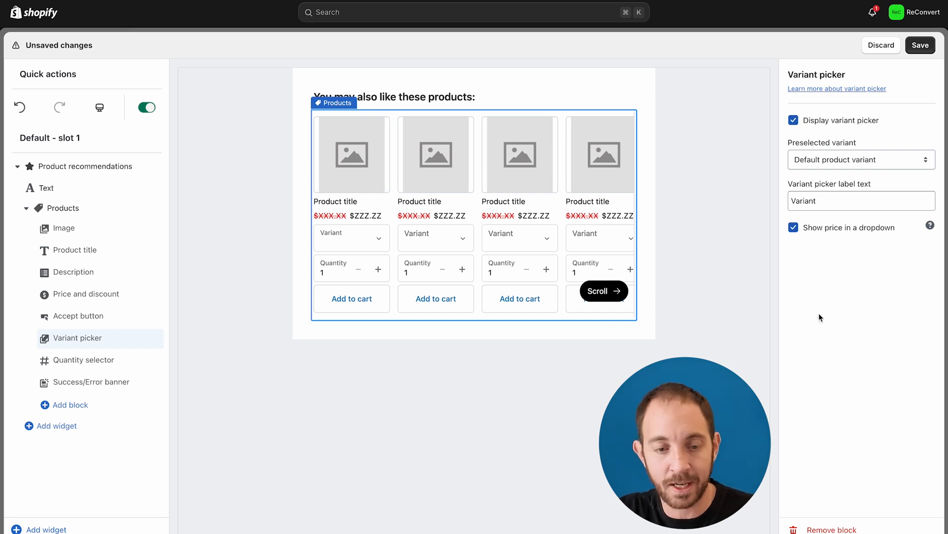
click(128, 367)
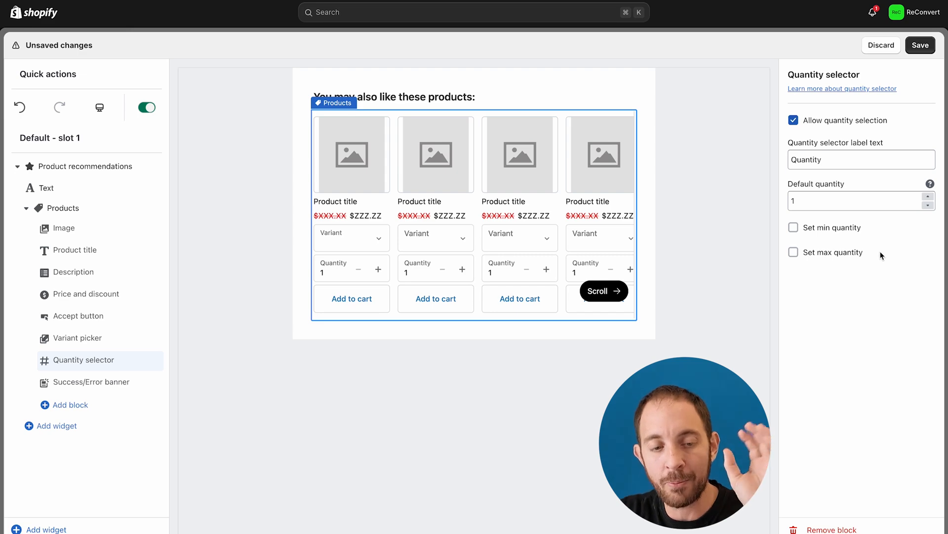
click(920, 46)
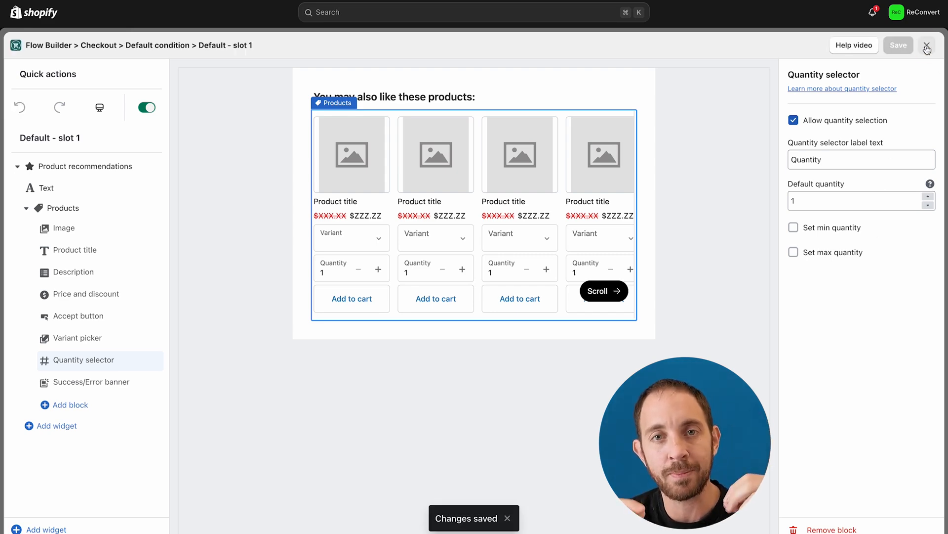
Close the Slot 1 editor and open the Shopify checkout editor to place the slots.
click(926, 46)
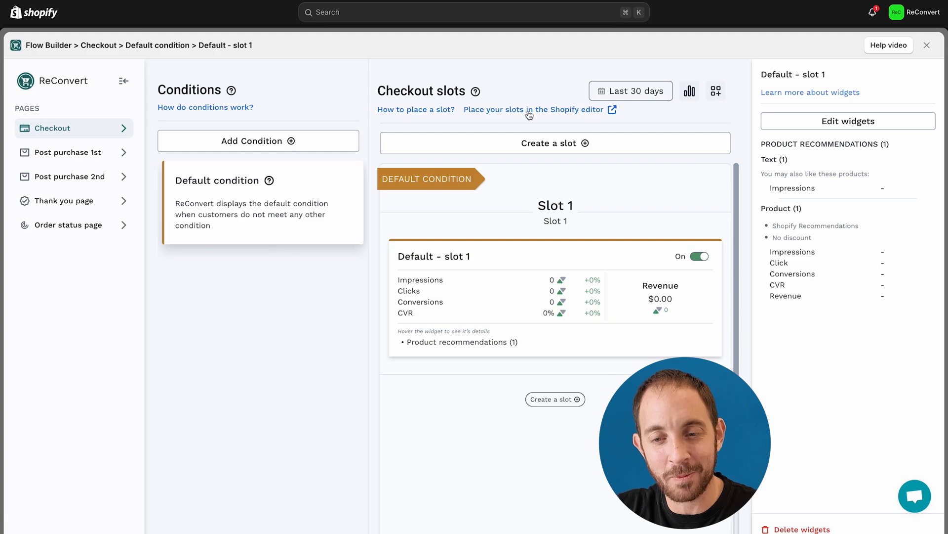
click(529, 113)
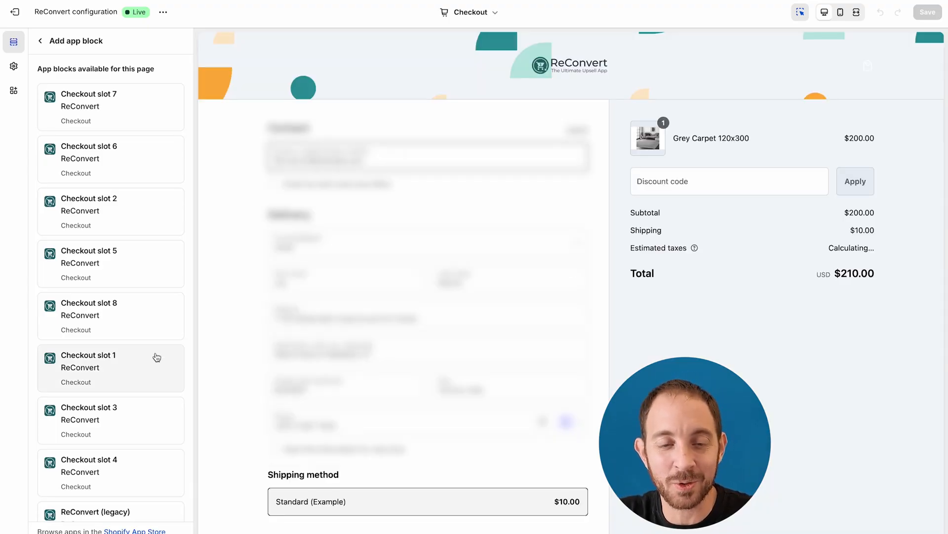
Add ReConvert's Checkout slot 1 to the checkout page and save the checkout.
click(153, 358)
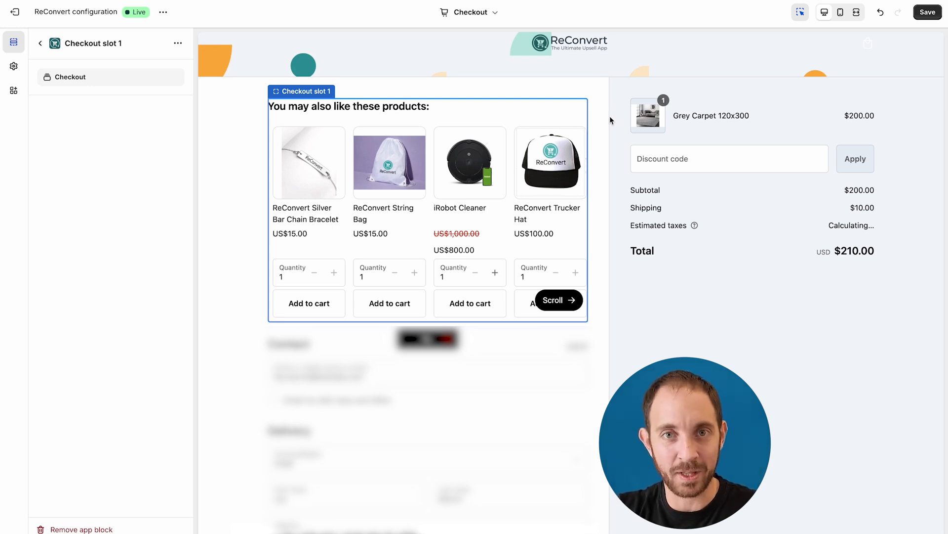
scroll(420, 204, right, 6)
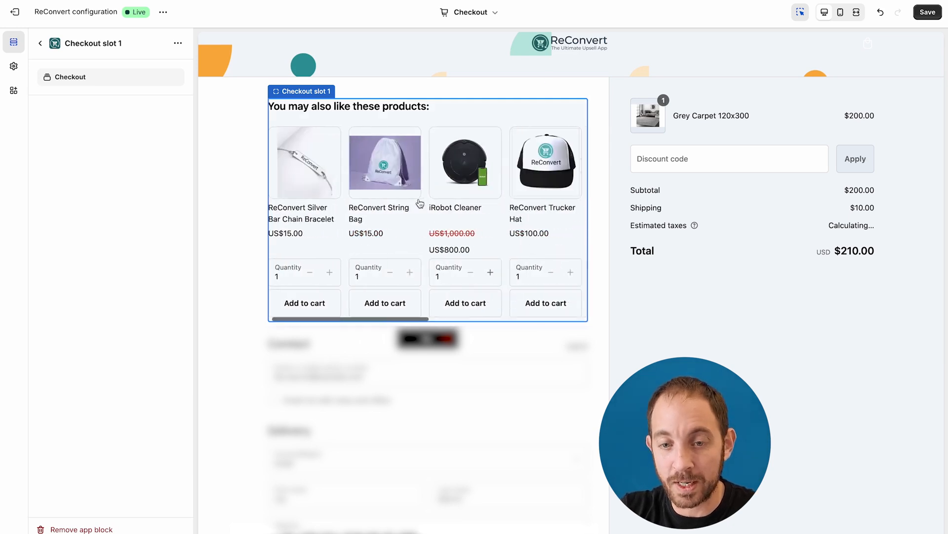
scroll(420, 204, left, 6)
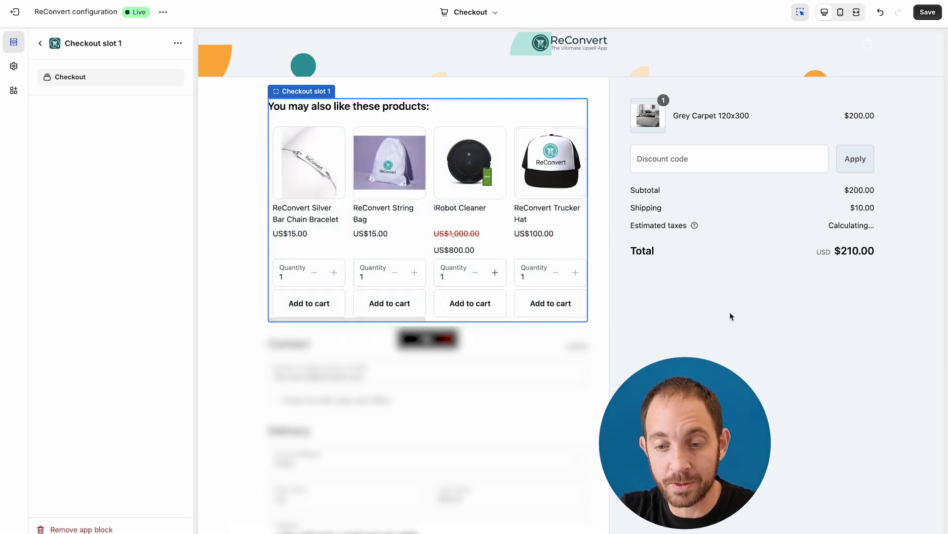
click(929, 14)
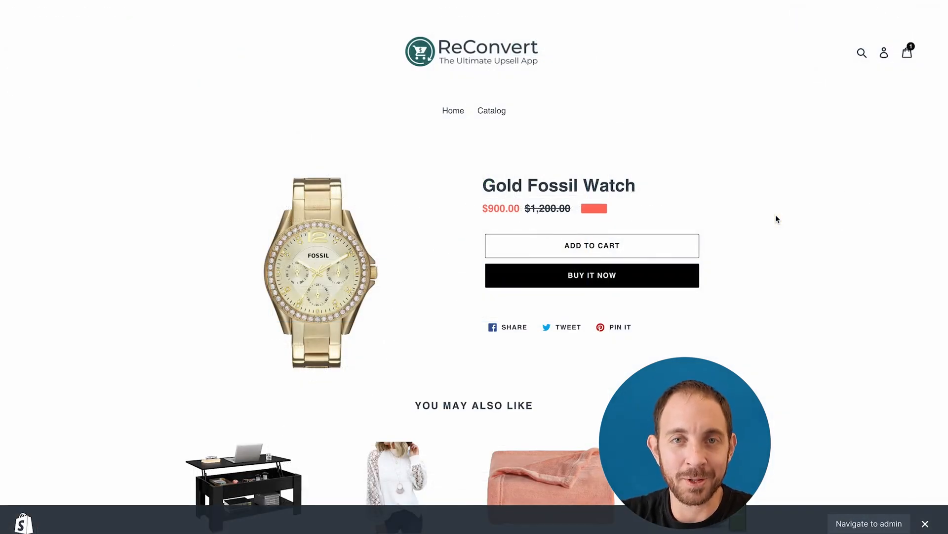
Buy the Gold Fossil Watch now and add two Cotton Pink Blankets from the slider.
click(564, 279)
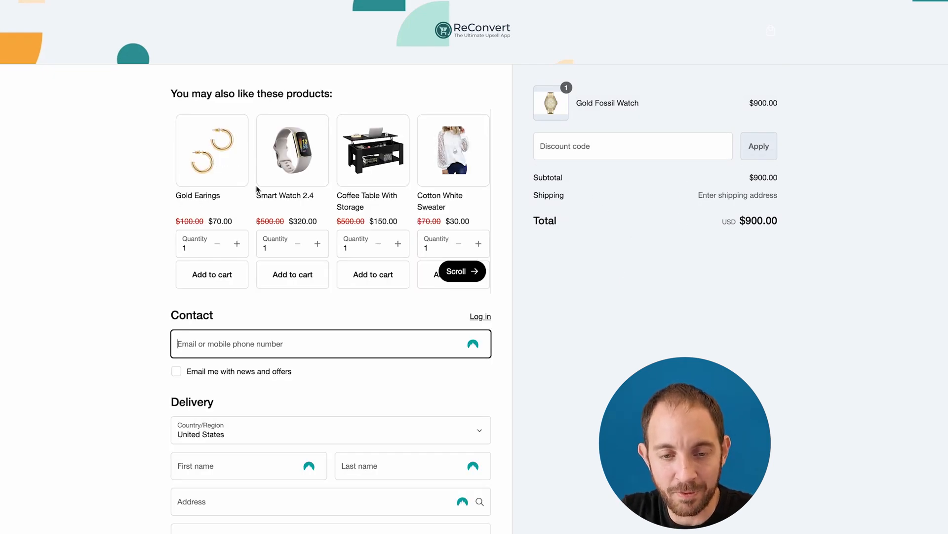
scroll(257, 189, right, 6)
scroll(257, 190, left, 6)
scroll(354, 179, right, 4)
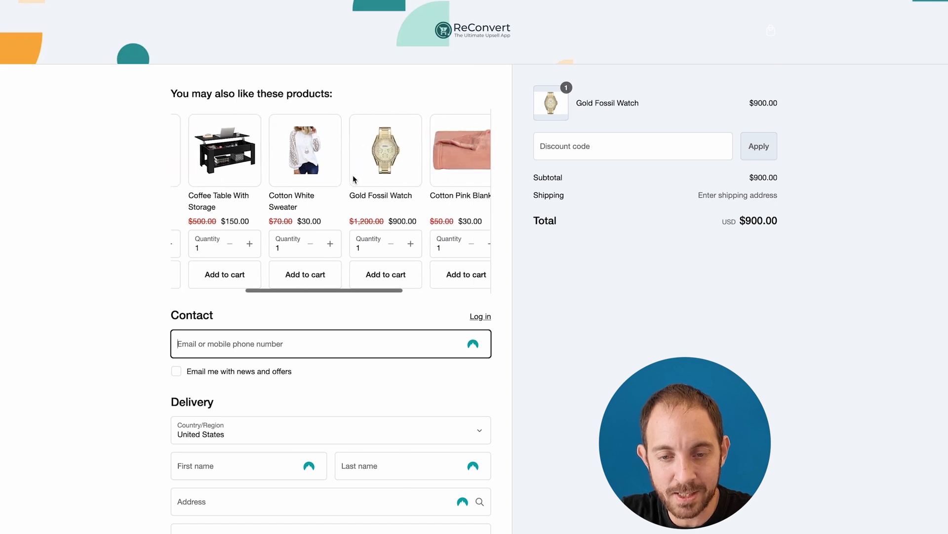
scroll(395, 239, right, 3)
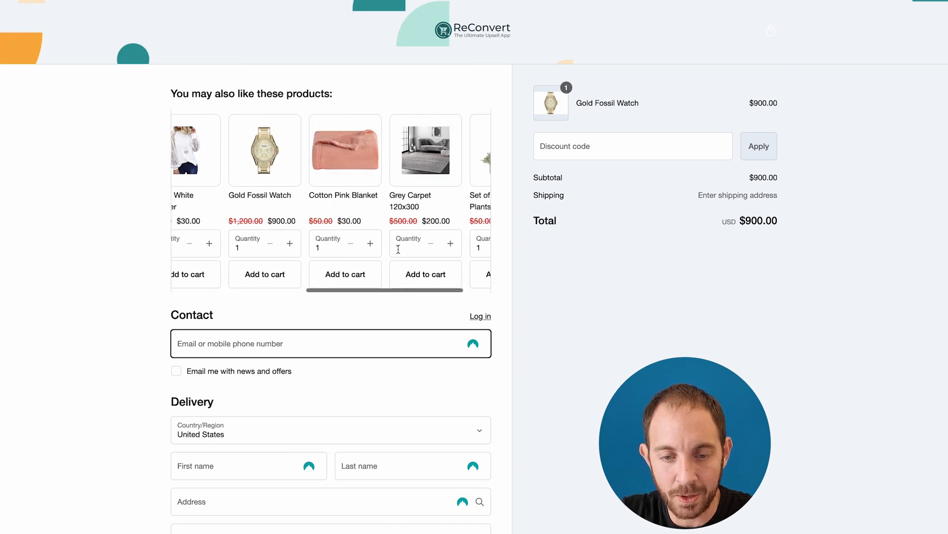
click(370, 244)
click(342, 277)
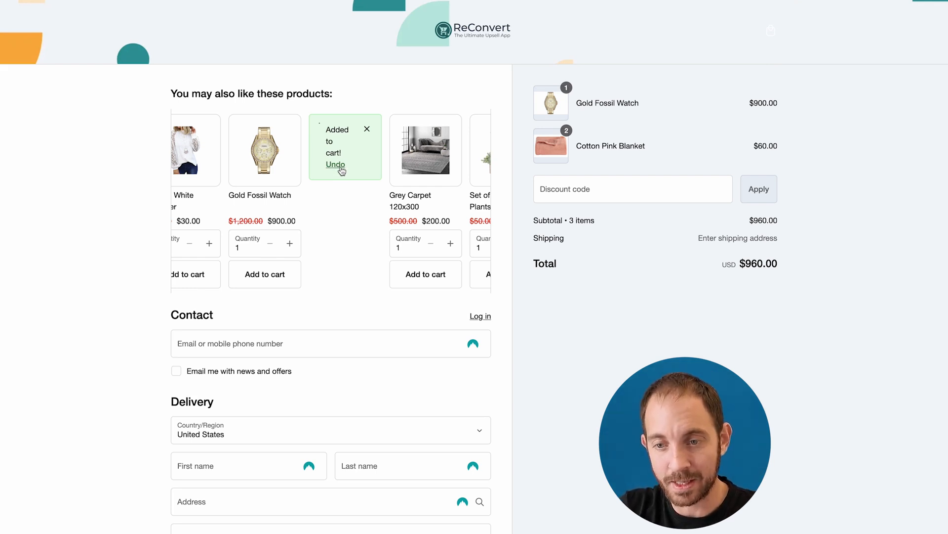
Start the contact email and add the Set of Medium Size Plants to the order.
scroll(395, 201, down, 3)
click(387, 179)
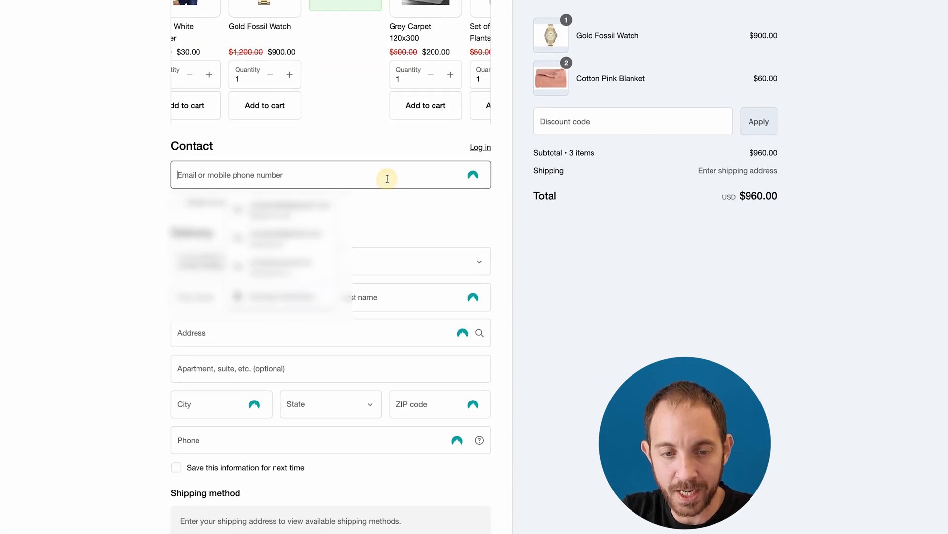
click(586, 223)
scroll(414, 147, up, 3)
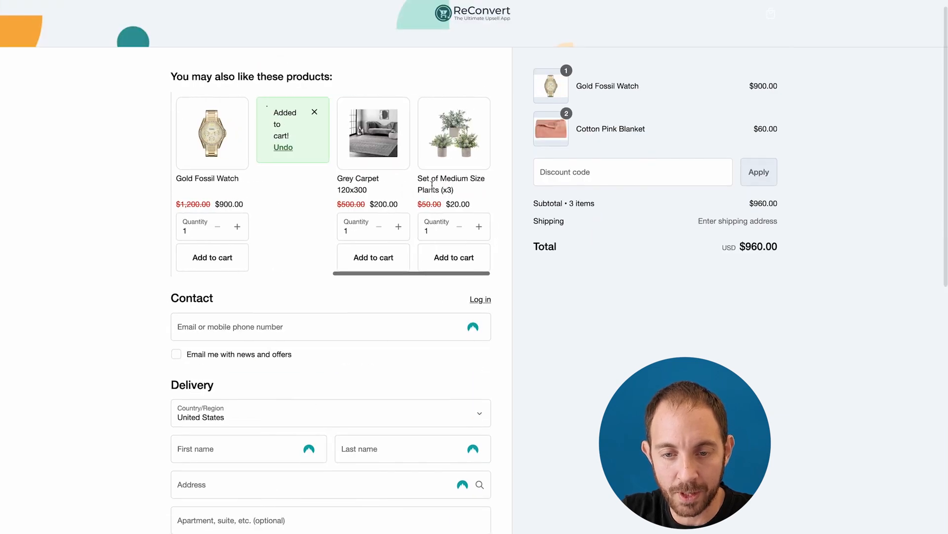
click(454, 257)
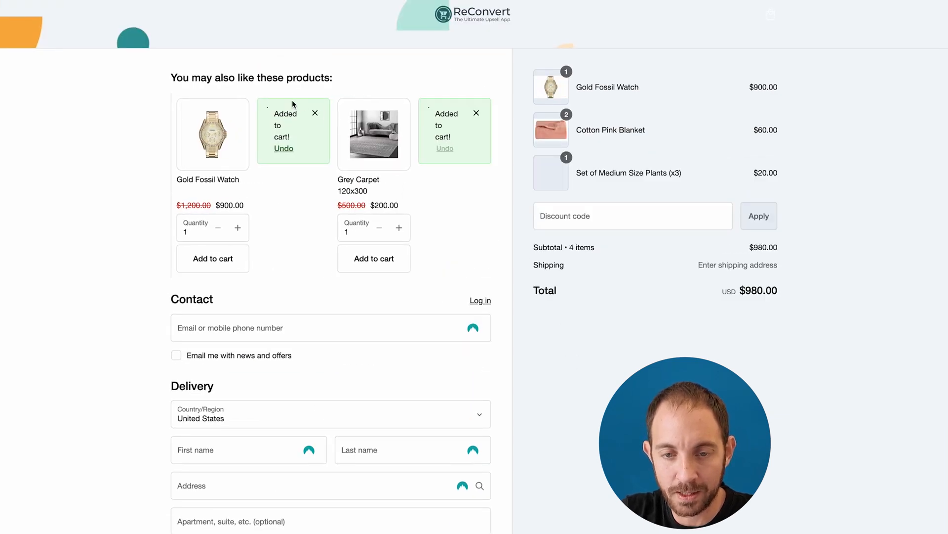
click(314, 113)
Enter the card expiry and security code, and fill the cardholder name from autofill.
scroll(484, 303, down, 5)
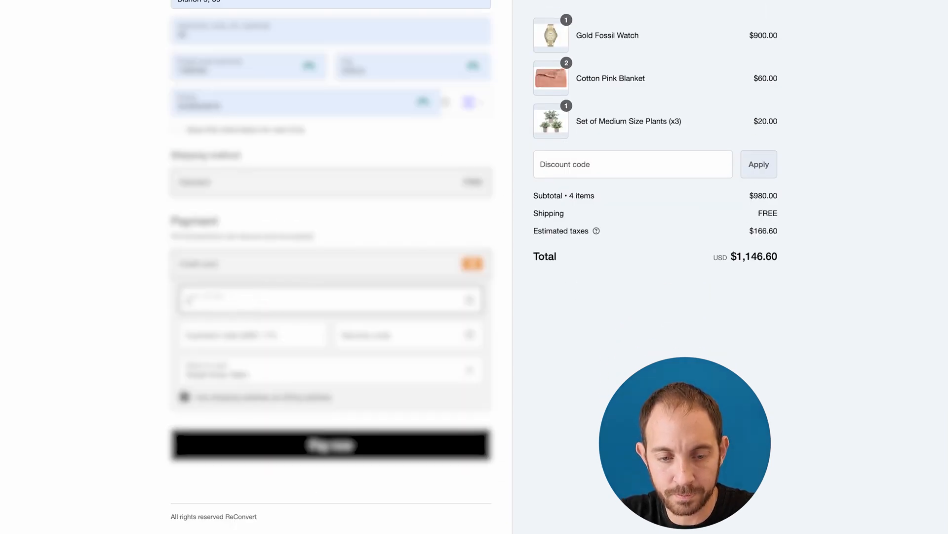
key(Tab)
text(1128)
key(Tab)
text(111)
triple_click(310, 369)
click(278, 442)
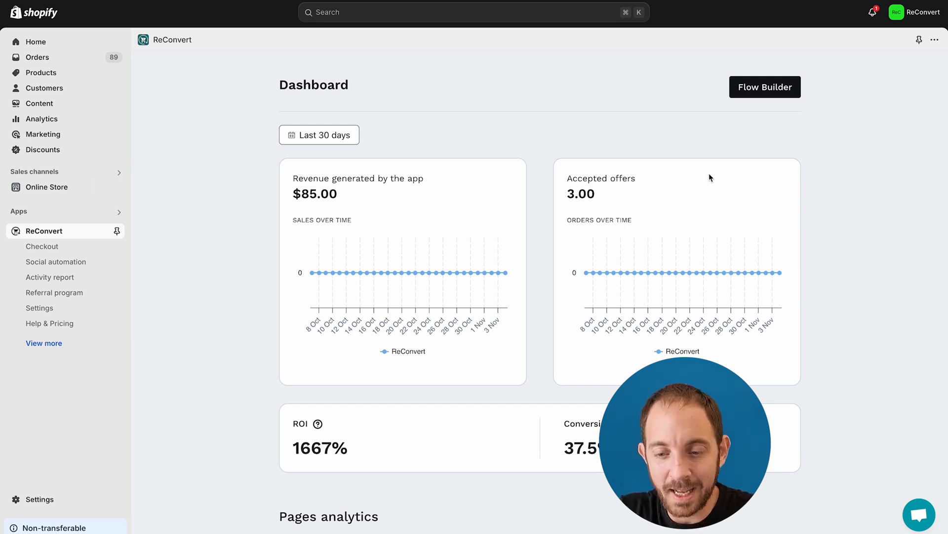
Highlight the 3.00 accepted offers, $85.00 revenue, and the $60.00 blanket and $20.00 plants lines.
scroll(627, 179, down, 1)
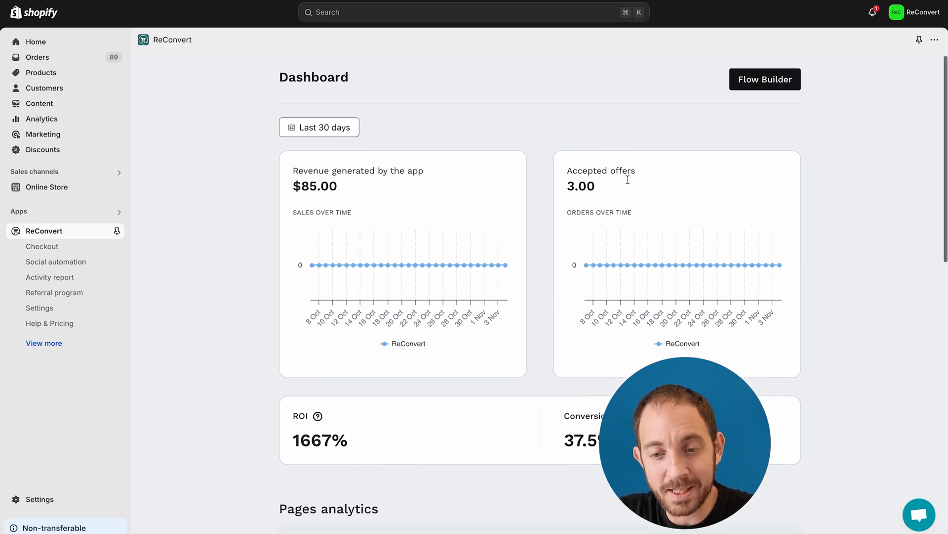
drag(563, 164, 628, 163)
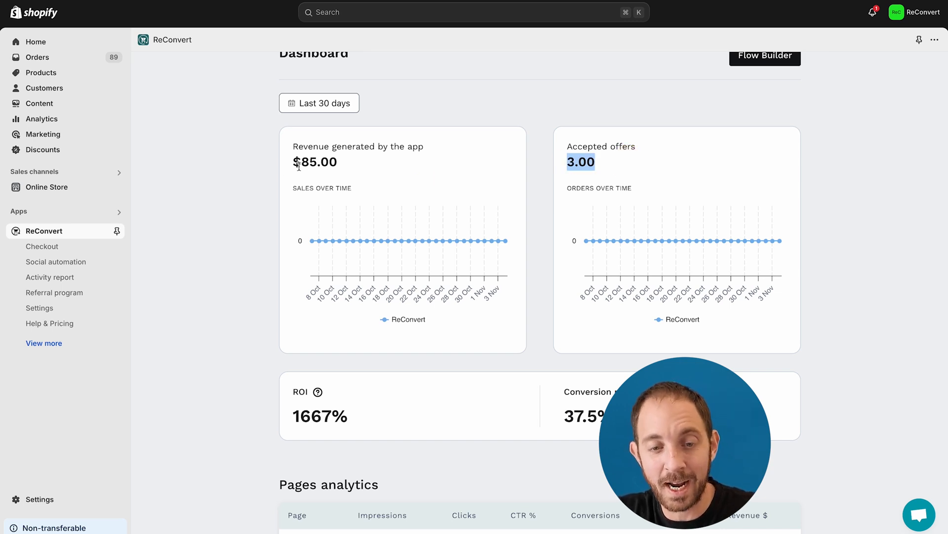
drag(295, 164, 351, 159)
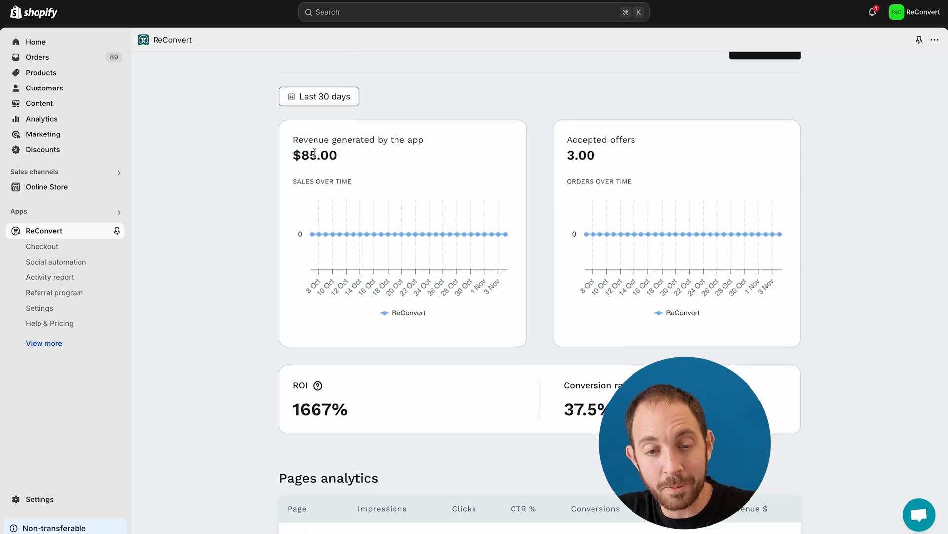
drag(311, 155, 339, 156)
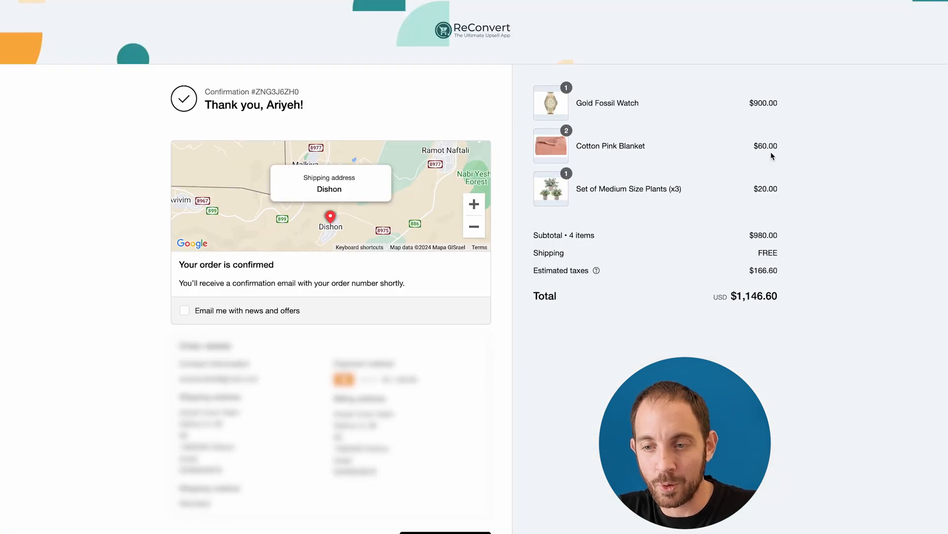
drag(754, 146, 796, 147)
drag(801, 188, 766, 185)
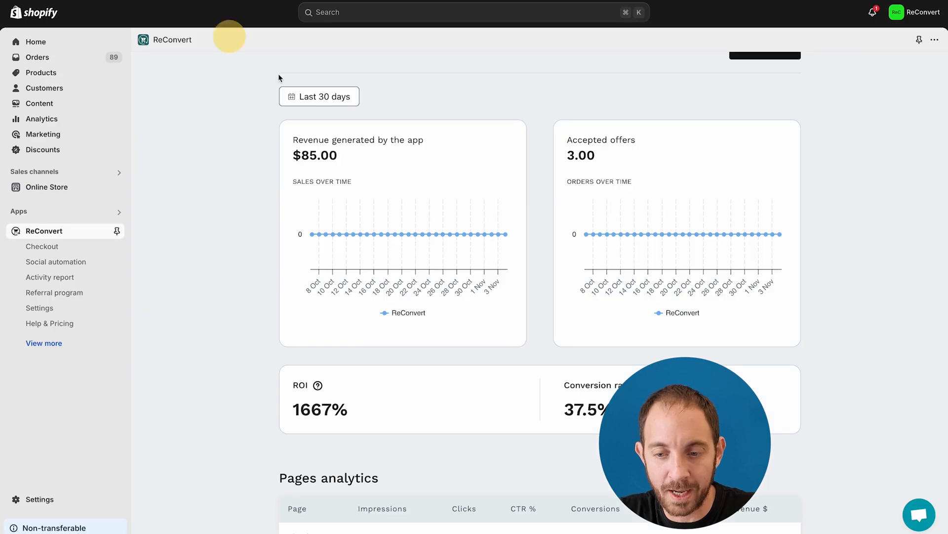
Scroll through Pages analytics and the Latest activity report, then back to the top.
scroll(344, 183, down, 5)
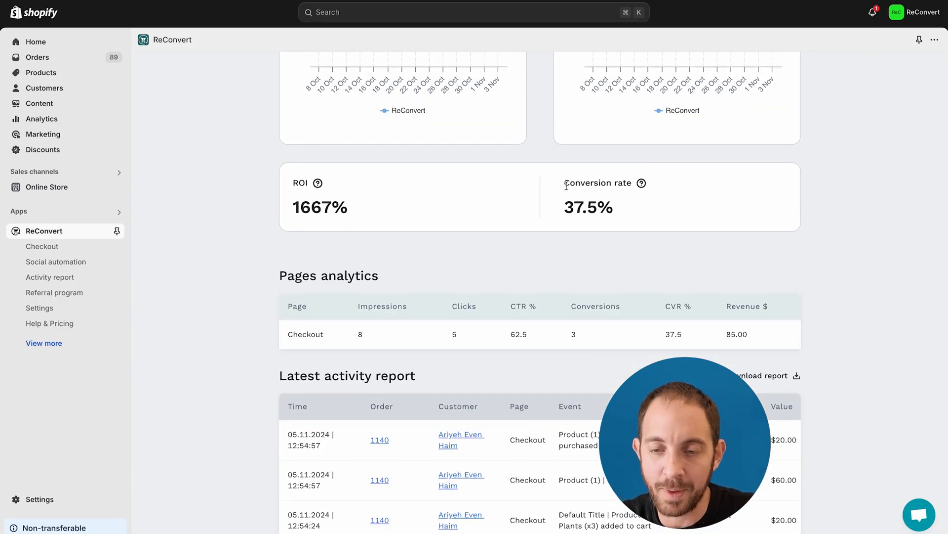
scroll(617, 216, down, 1)
scroll(617, 216, down, 3)
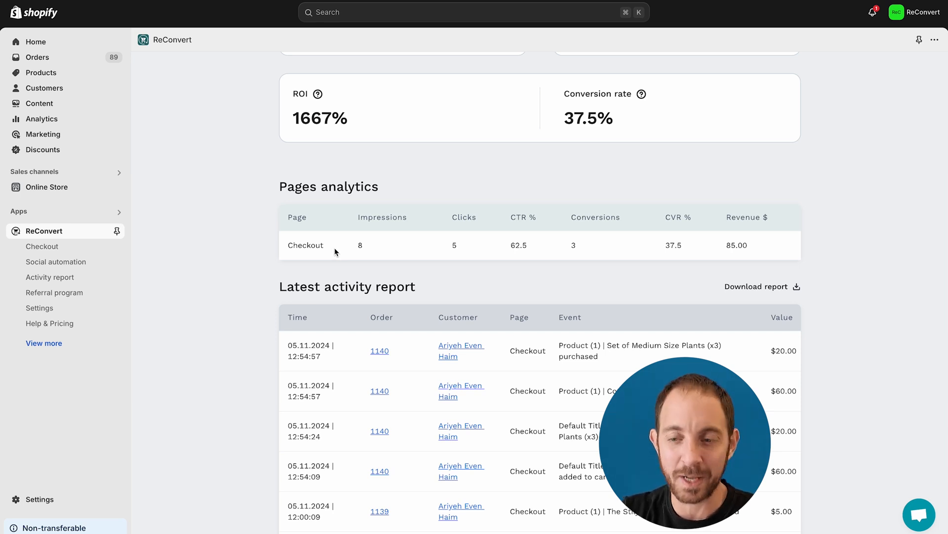
scroll(416, 259, down, 1)
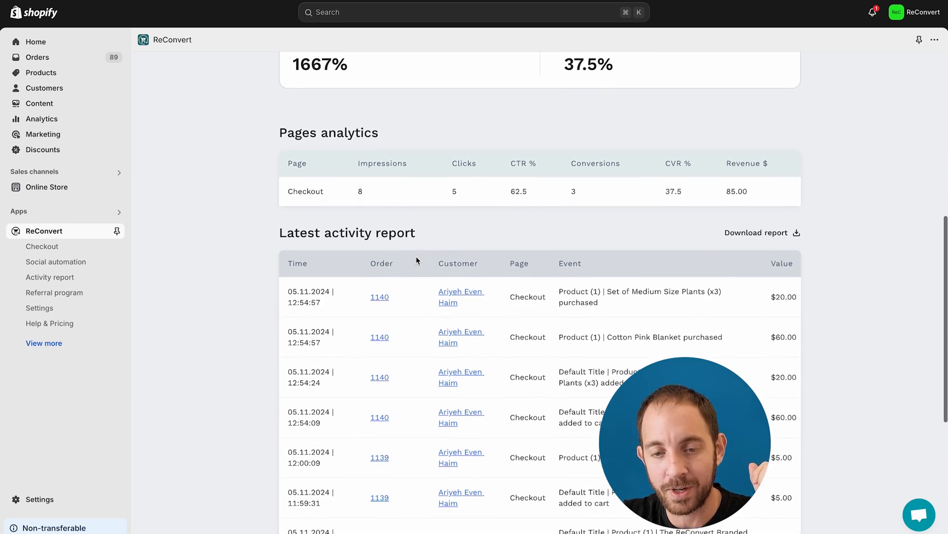
scroll(415, 254, down, 1)
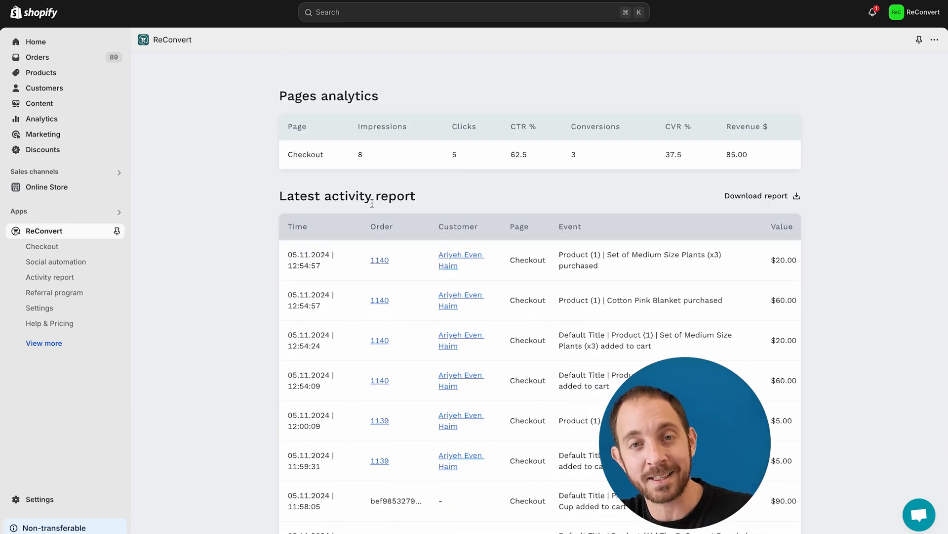
scroll(372, 204, down, 1)
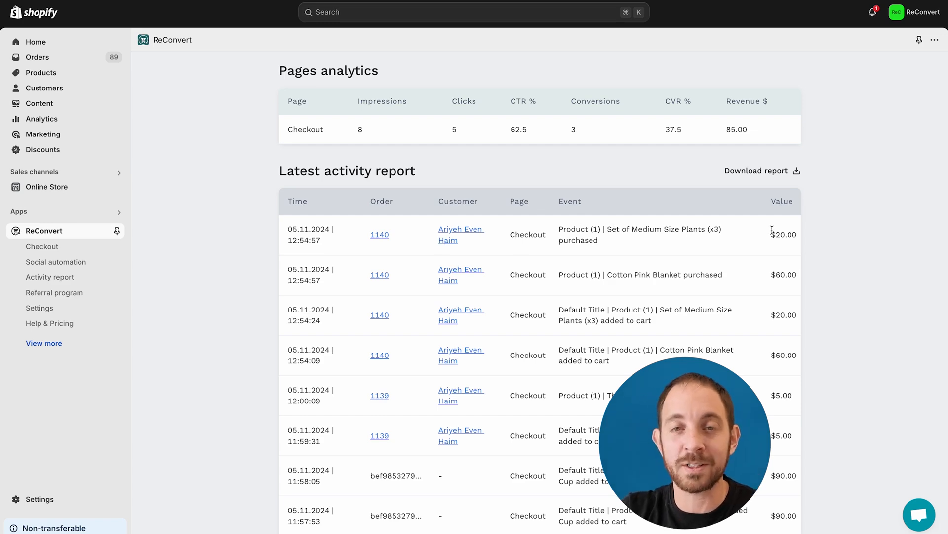
scroll(772, 229, up, 10)
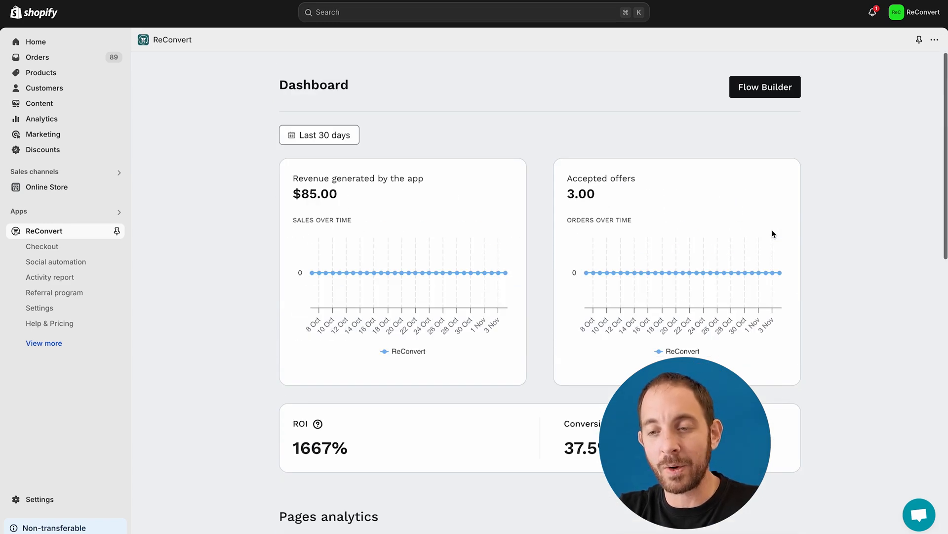
In Flow Builder, open the Checkout page's Default condition and the Default - slot 1 card.
click(763, 91)
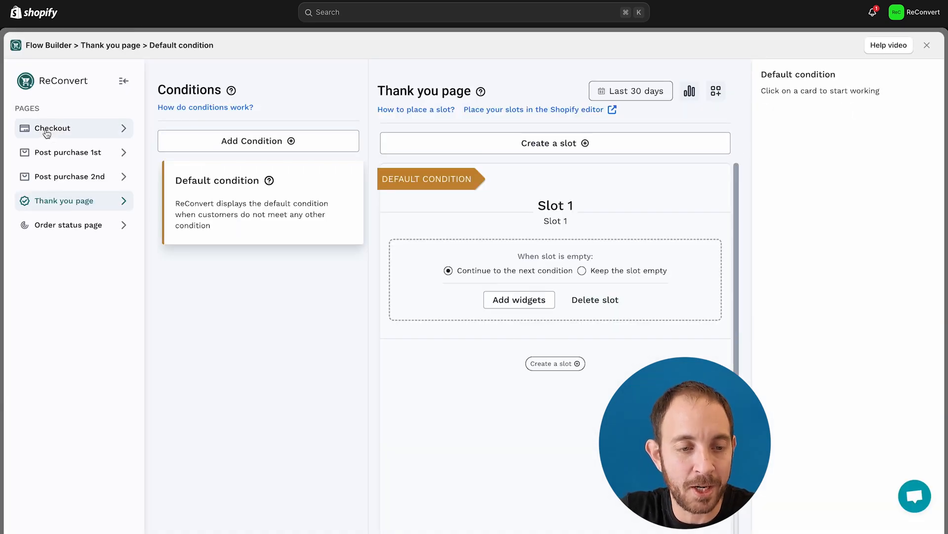
click(44, 128)
click(227, 198)
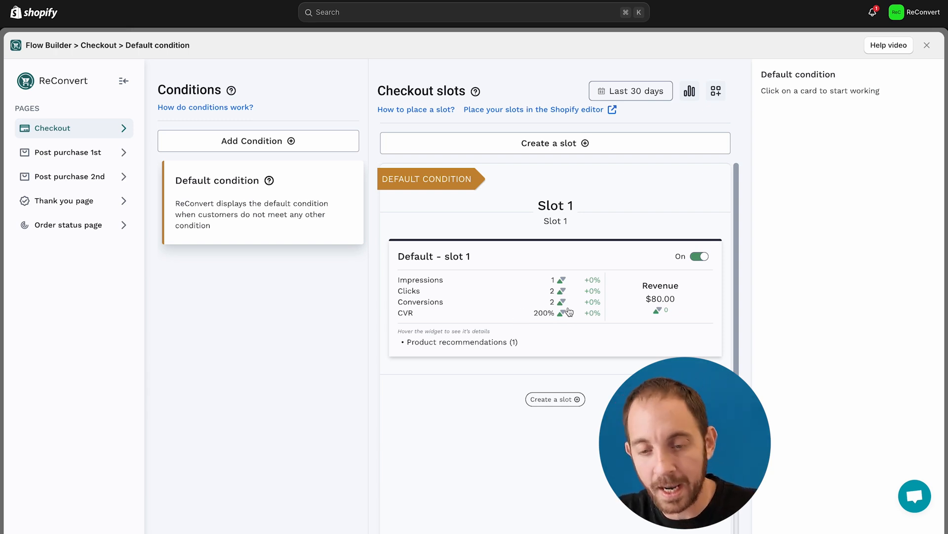
click(588, 292)
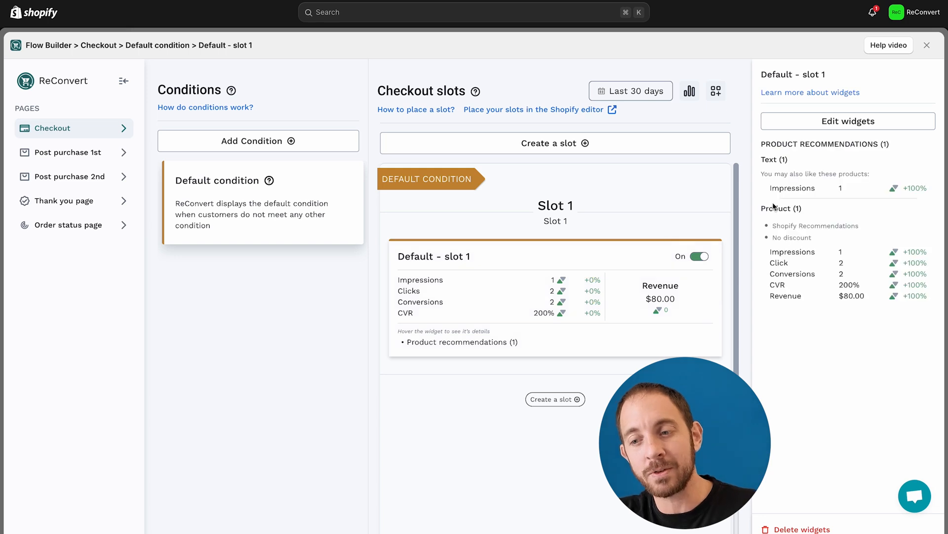